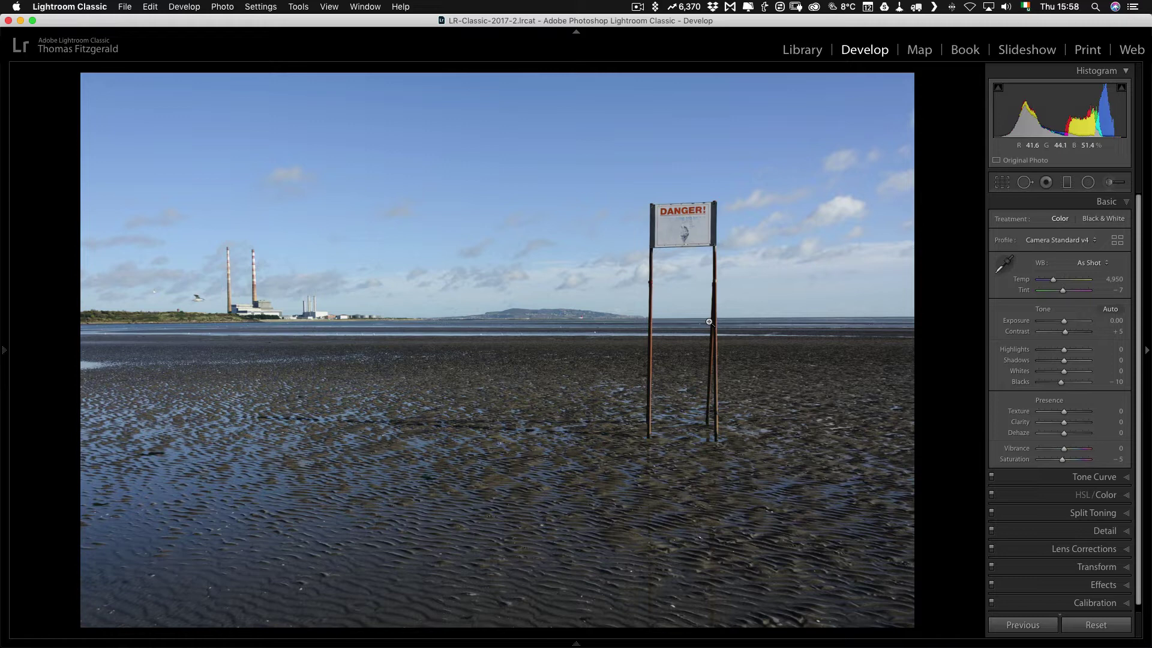
Send the beach photo from Lightroom Classic to Luminar 4 as an edited TIFF copy (_DSC8440-Edit-2.tif).
right_click(480, 218)
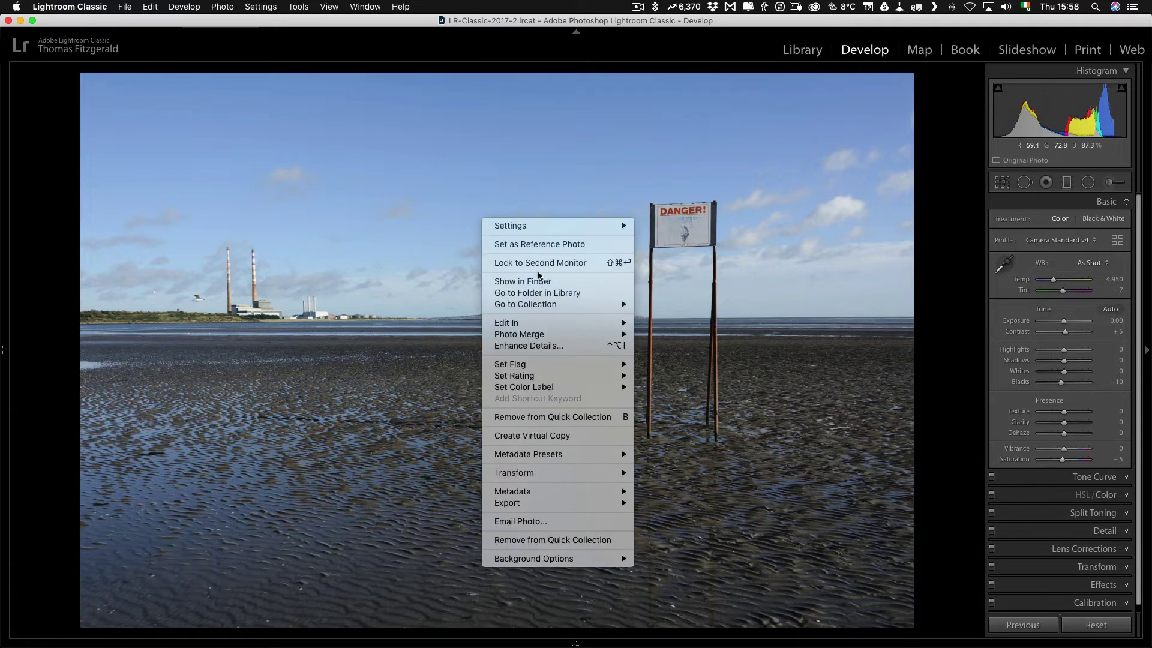
mouse_move(564, 324)
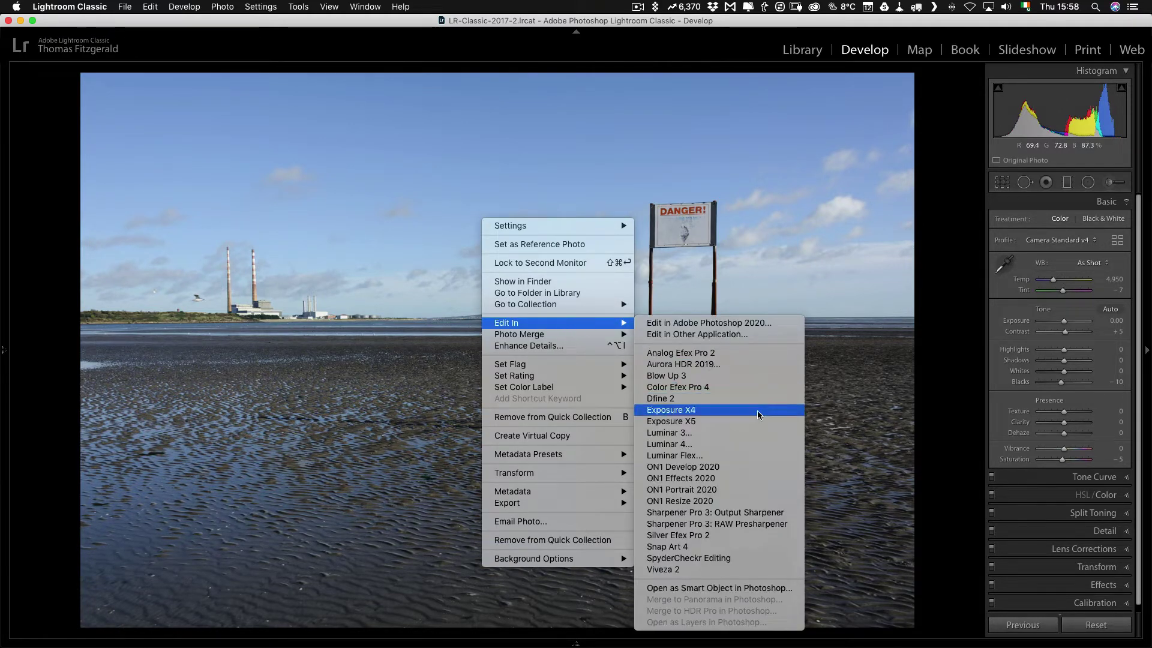
left_click(737, 444)
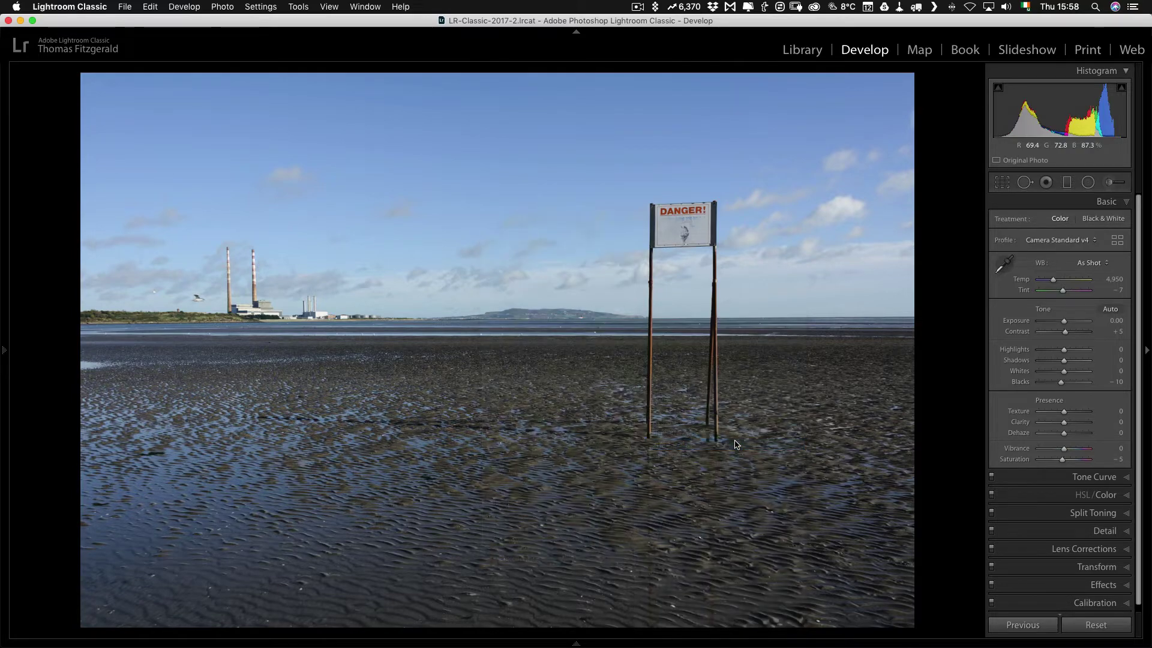
key("Return")
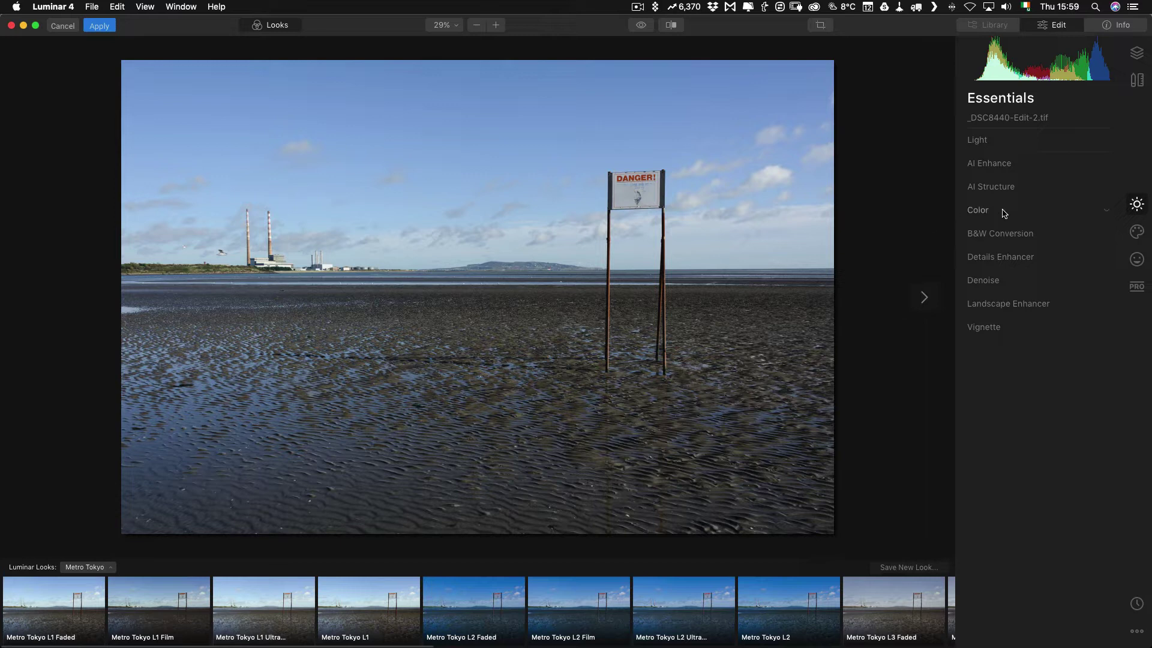
Raise AI Accent to 82, boost AI Sky Enhancer, and set AI Structure Amount to 45.
left_click(983, 167)
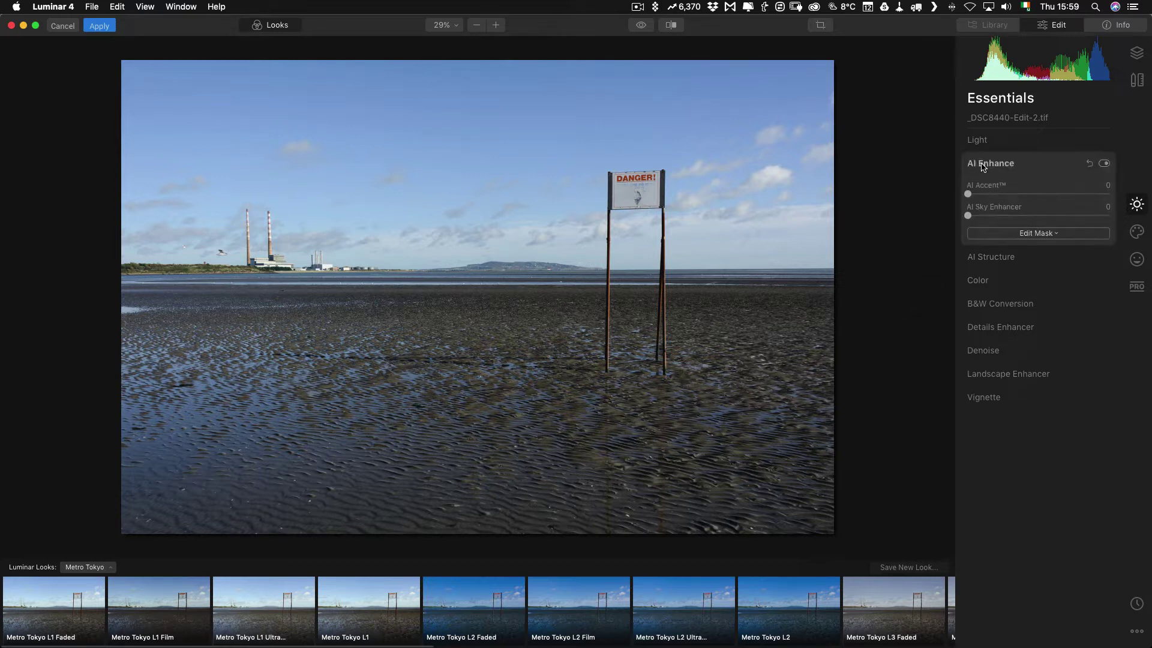
left_click_drag(968, 194, 1085, 200)
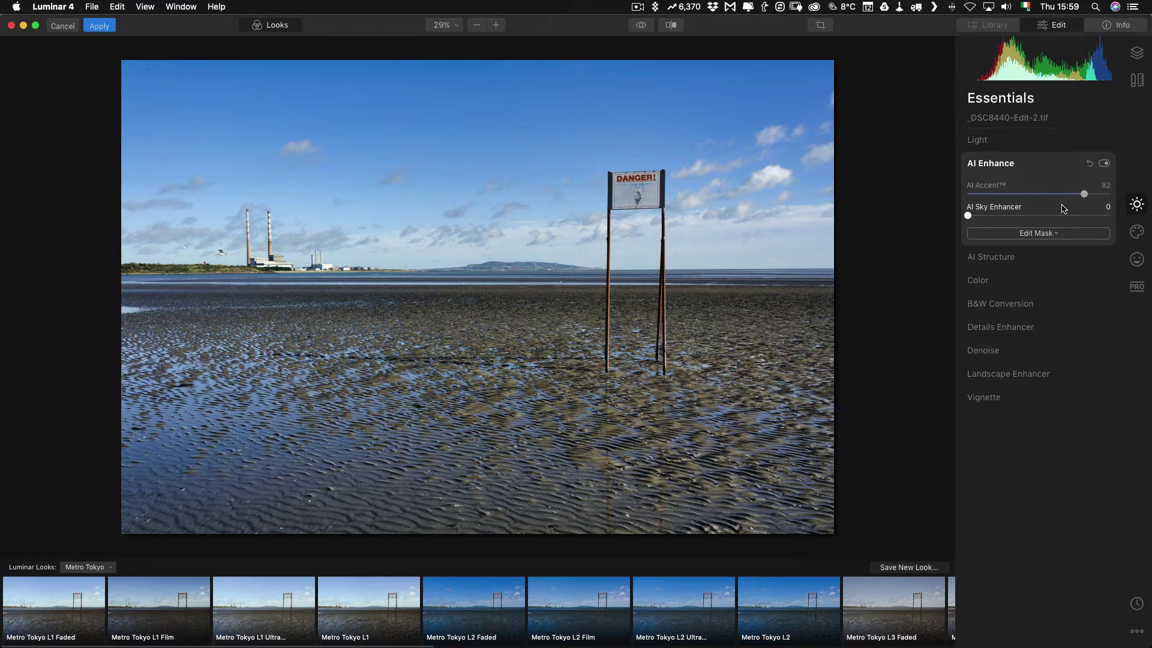
left_click_drag(970, 216, 942, 220)
left_click(1004, 258)
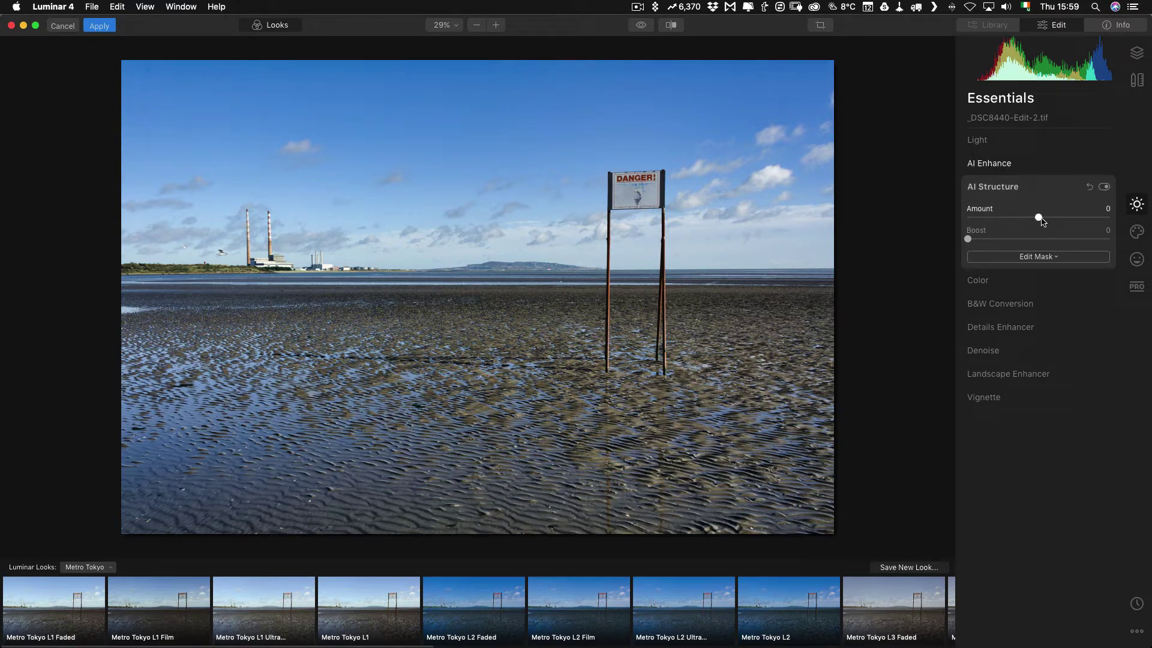
left_click_drag(1040, 220, 1073, 222)
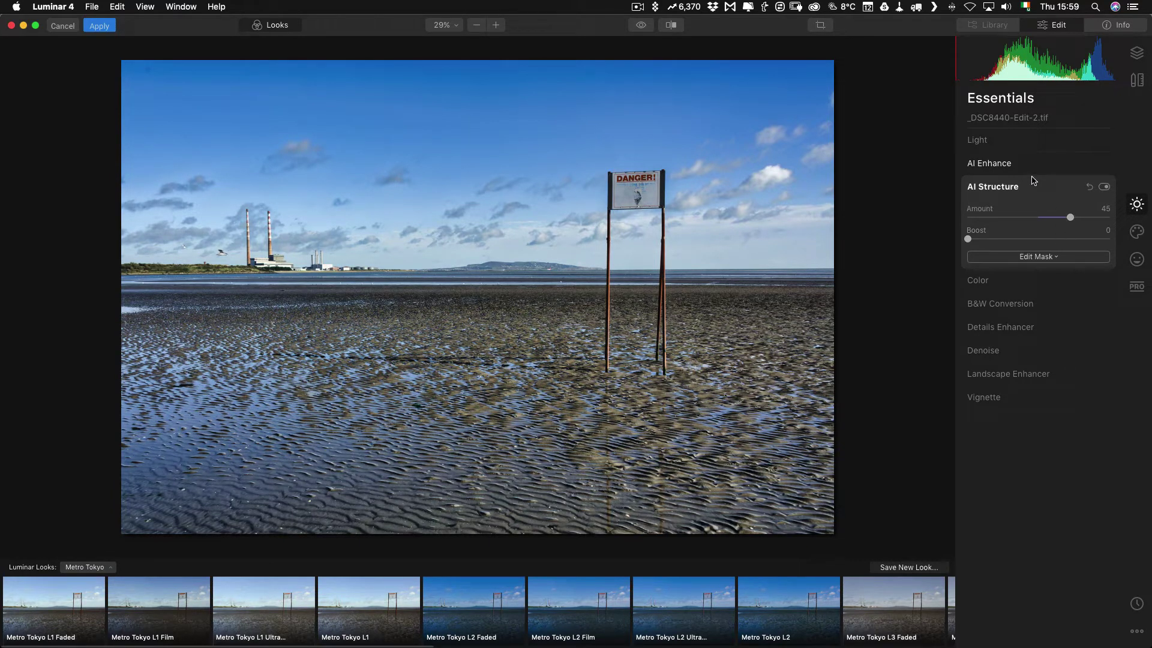
In the Creative tools' AI Sky Replacement, choose Bright Blue Sky 3 as the new sky.
left_click(1137, 232)
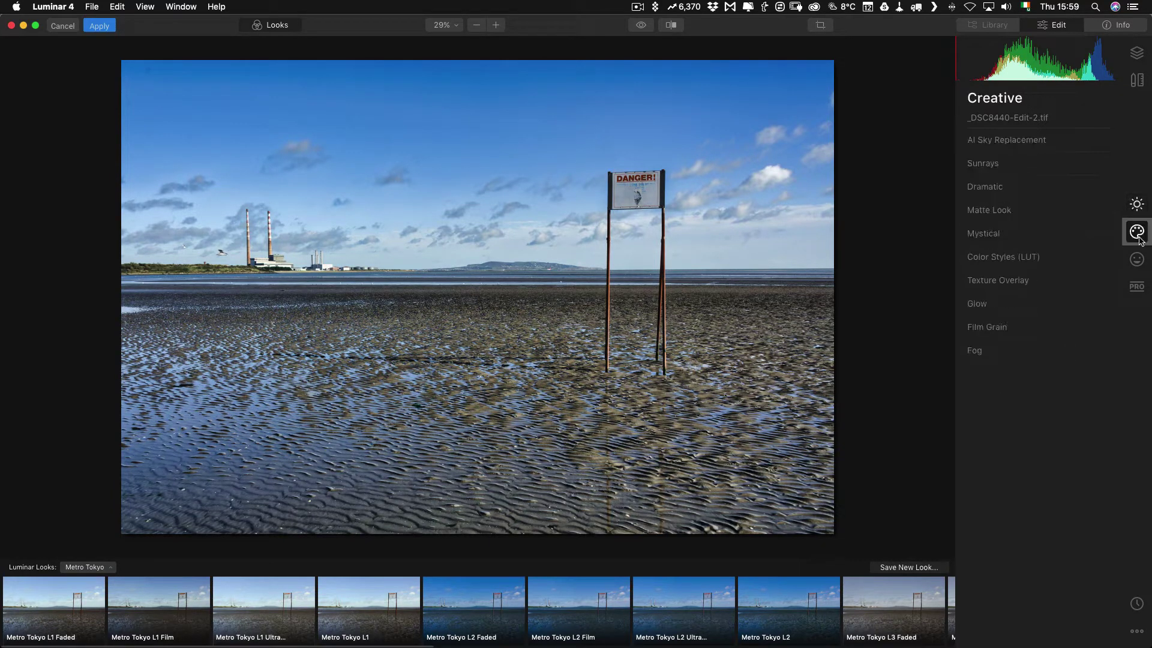
left_click(998, 141)
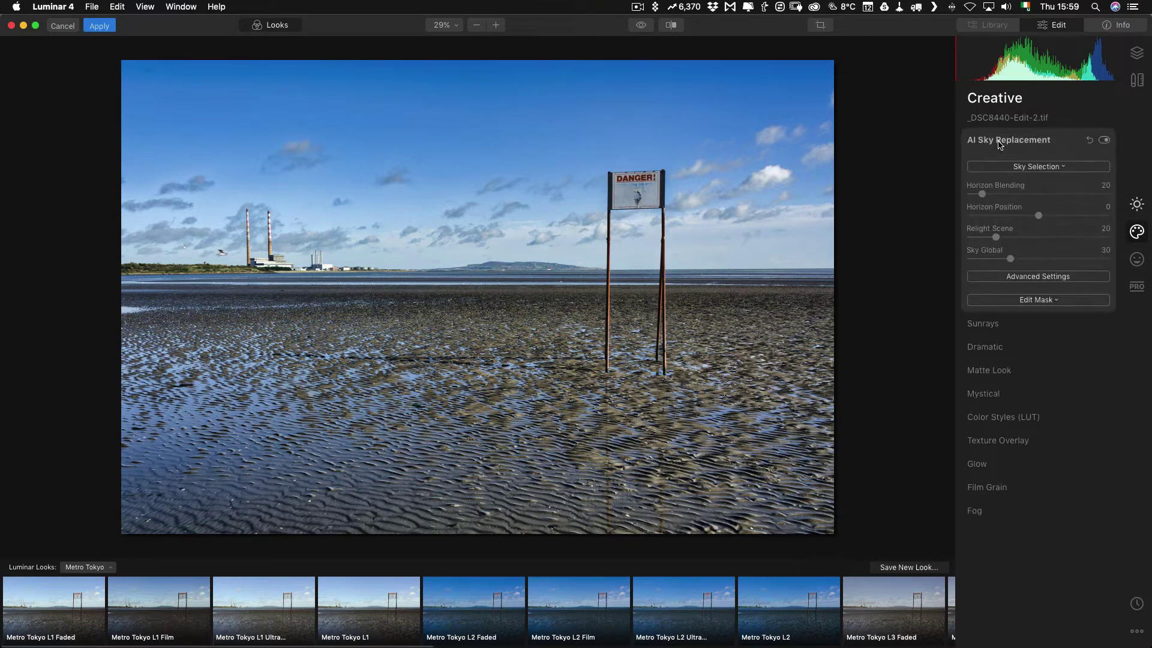
left_click(1016, 167)
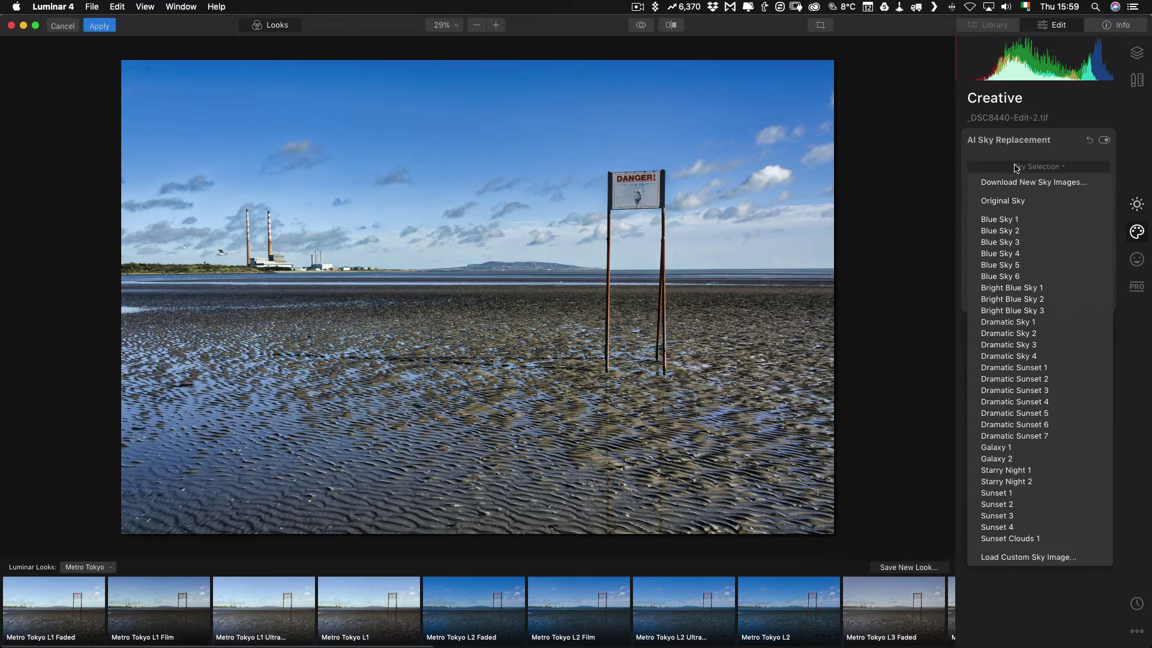
left_click(1051, 311)
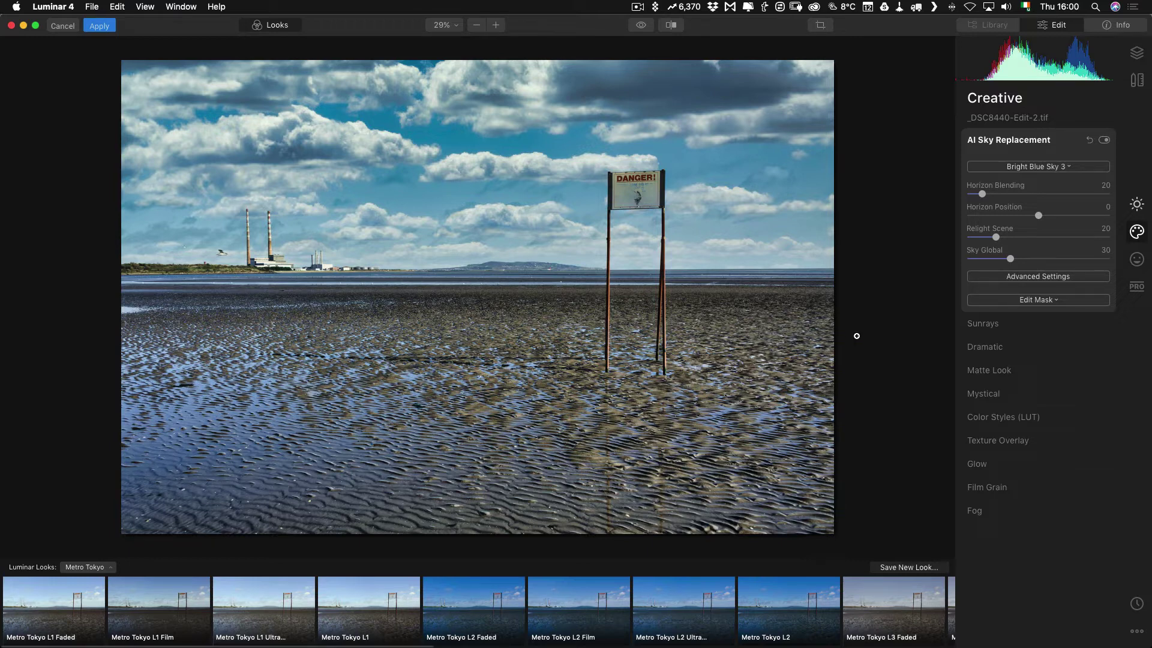
Enable Flip Sky in Advanced Settings, check the chimneys at 100%, then show the Layers panel.
left_click(1035, 301)
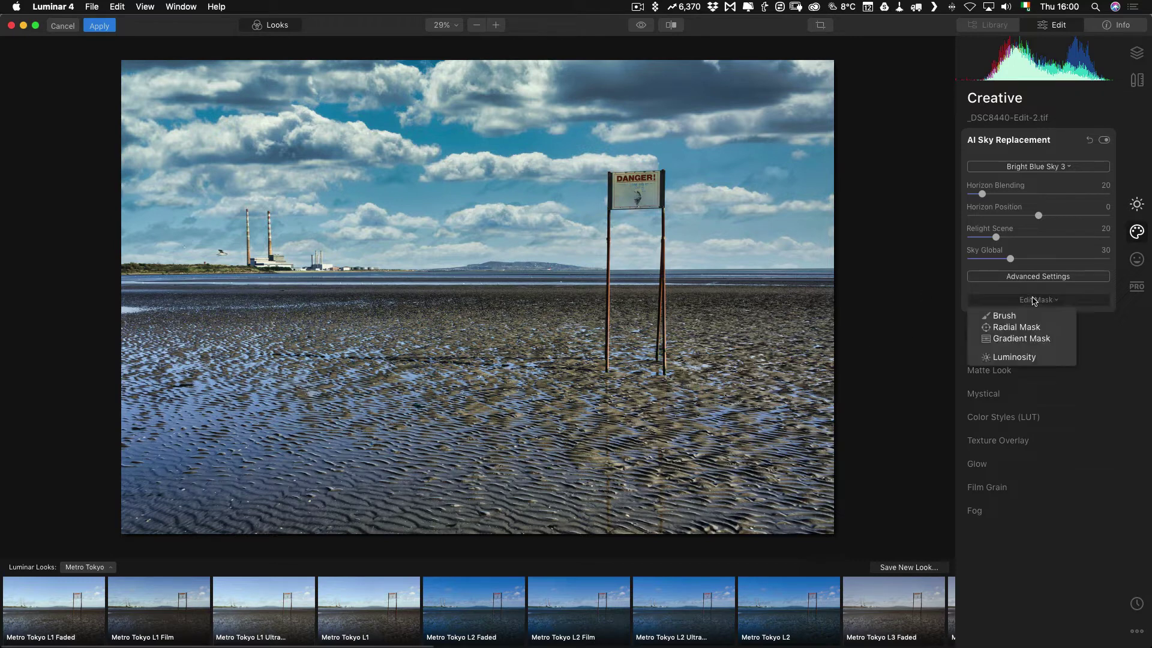
left_click(1036, 280)
left_click(1038, 278)
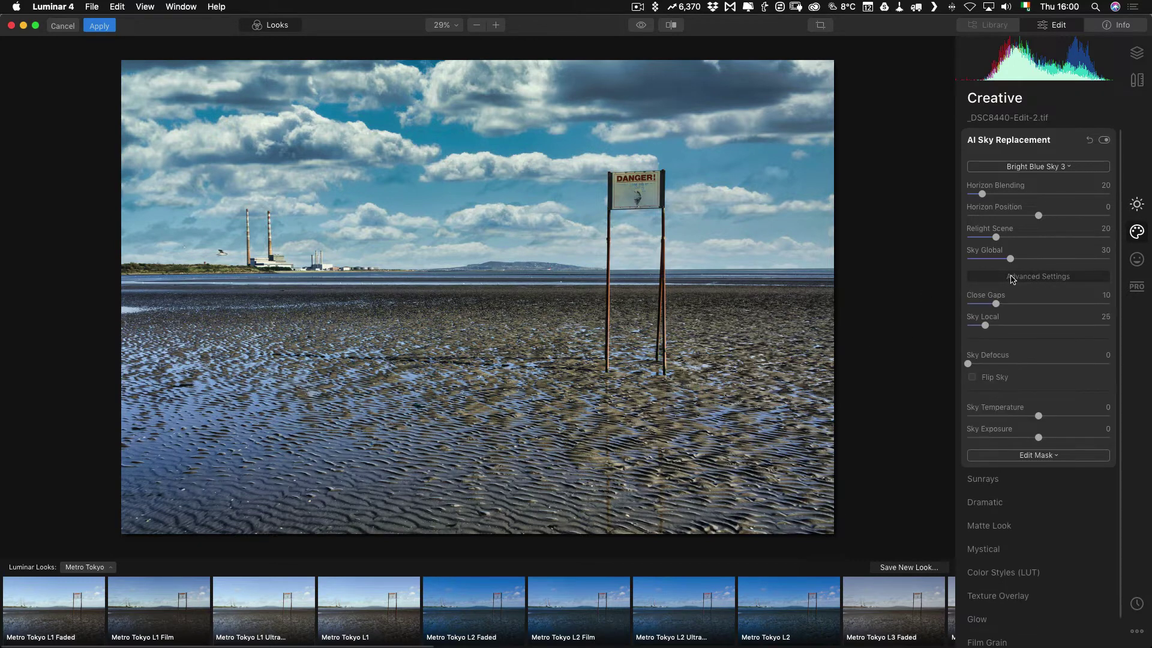
left_click(993, 379)
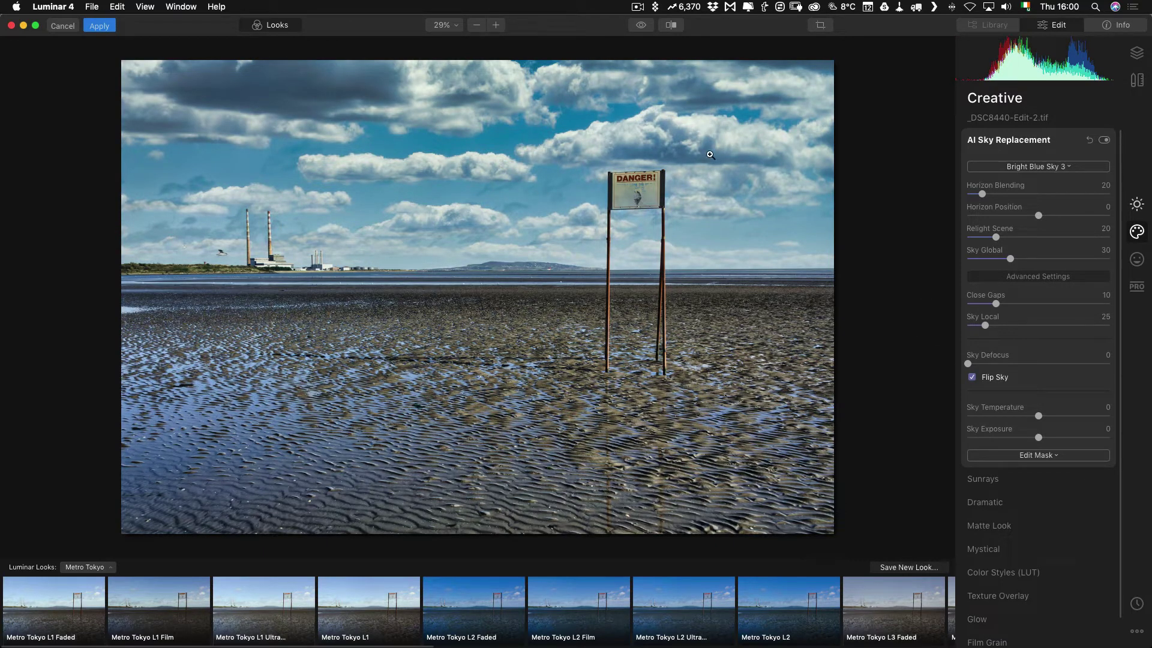
left_click(273, 246)
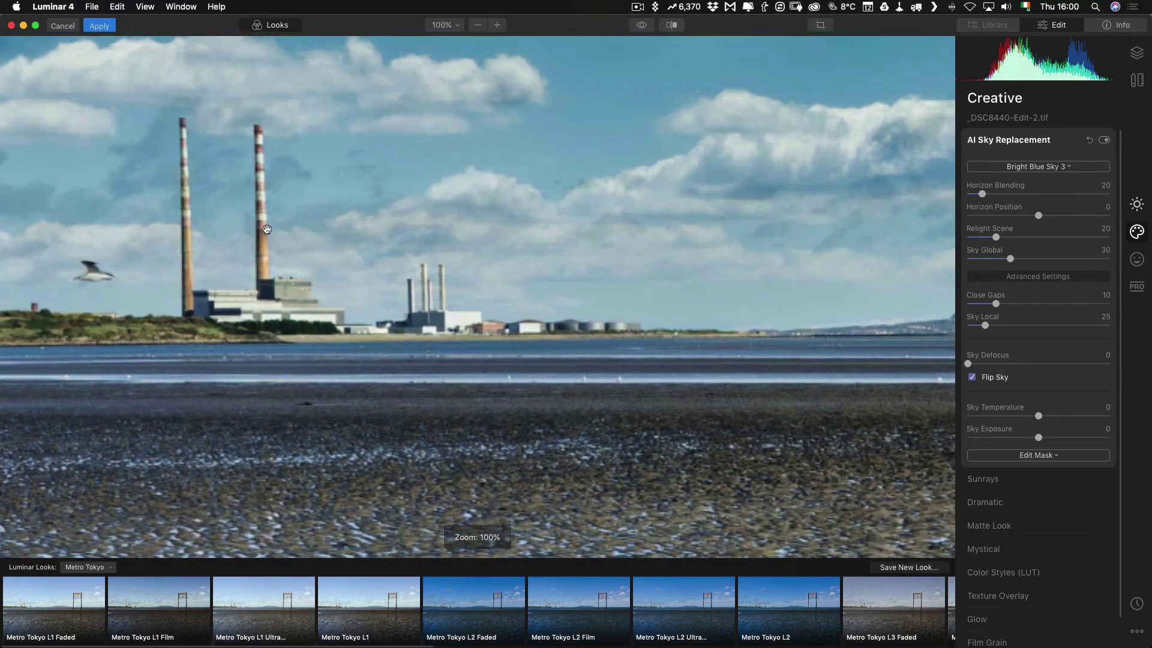
left_click(751, 261)
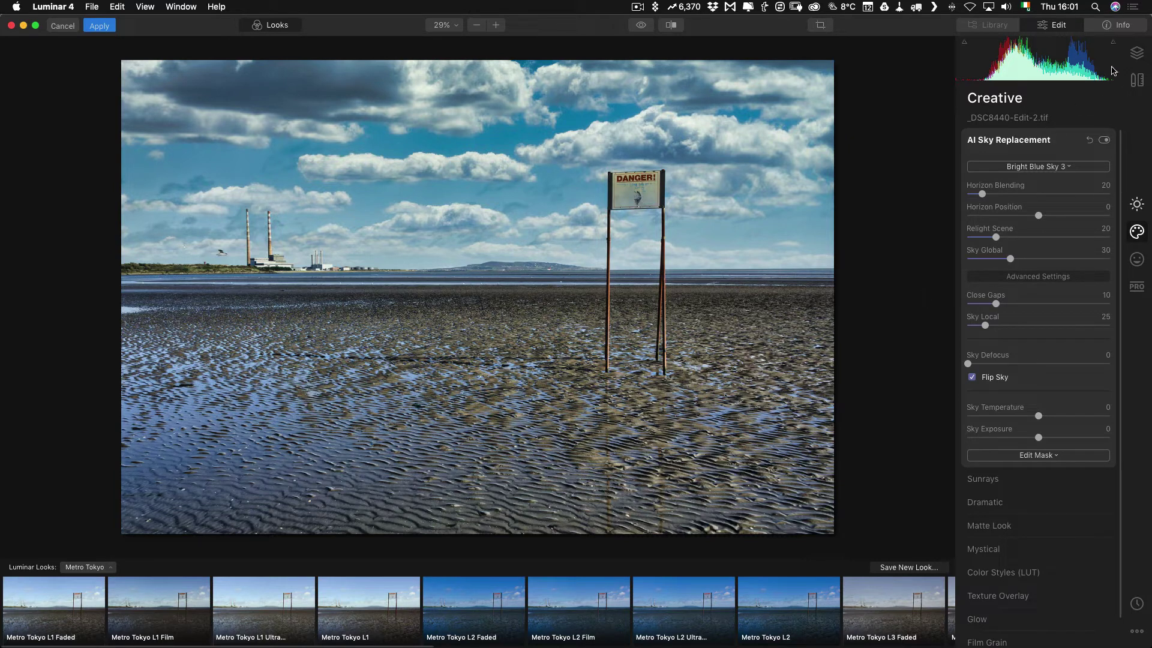
left_click(1131, 57)
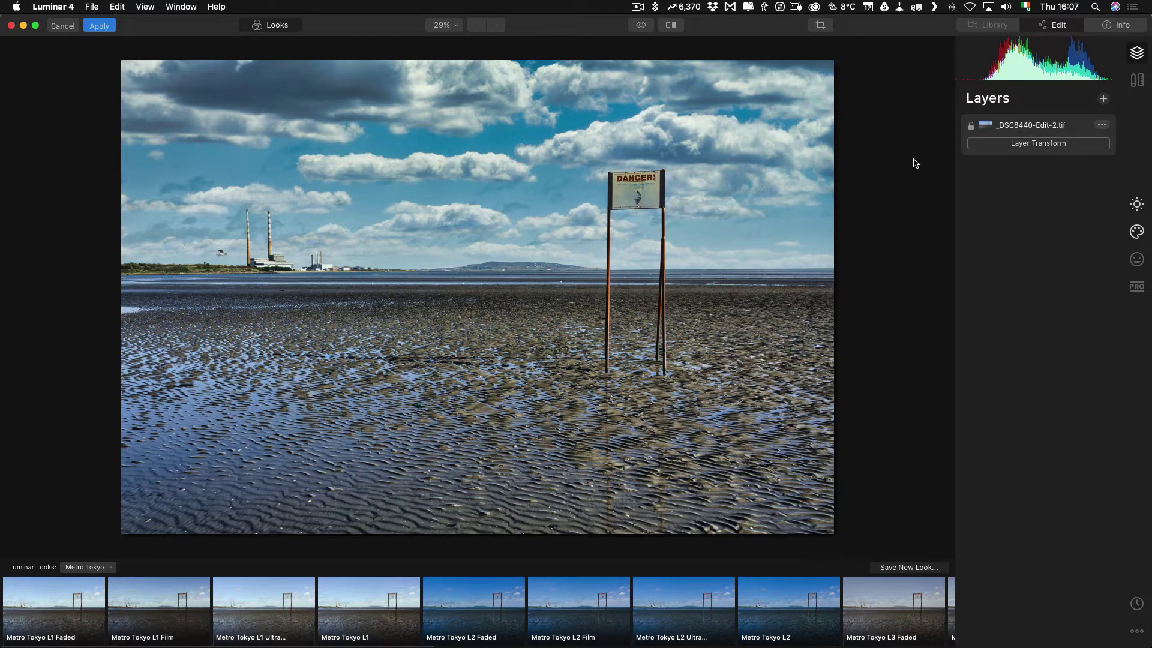
Add a Stamped Layer merging all edits and start the Erase tool from its Canvas tools.
left_click(1104, 99)
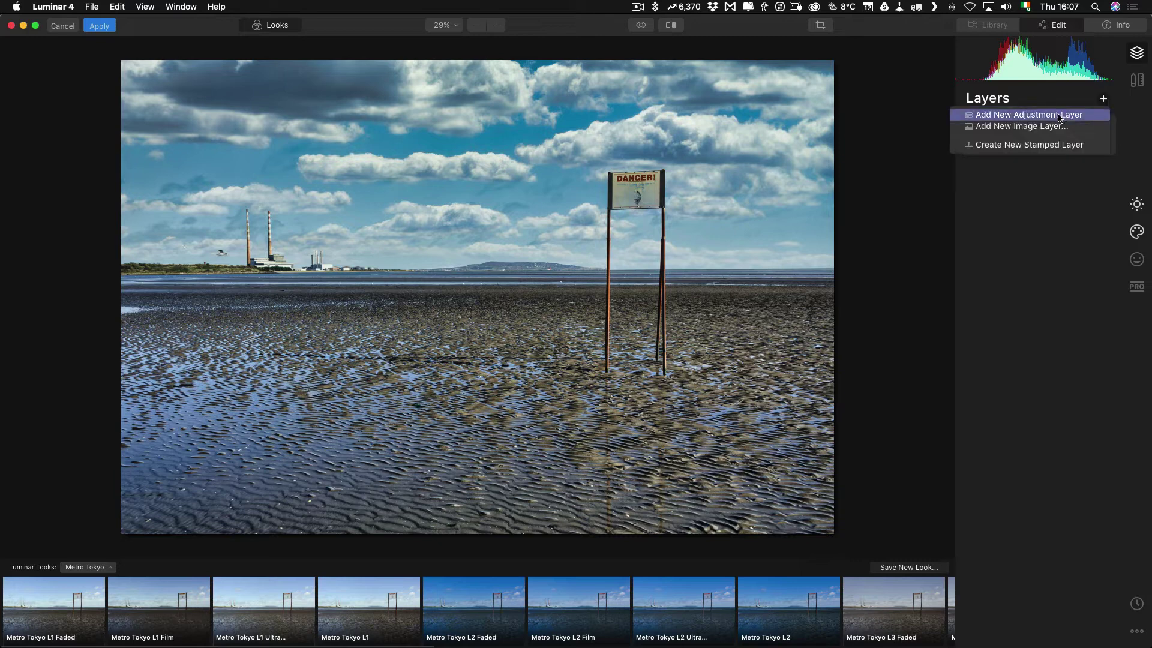
left_click(1052, 146)
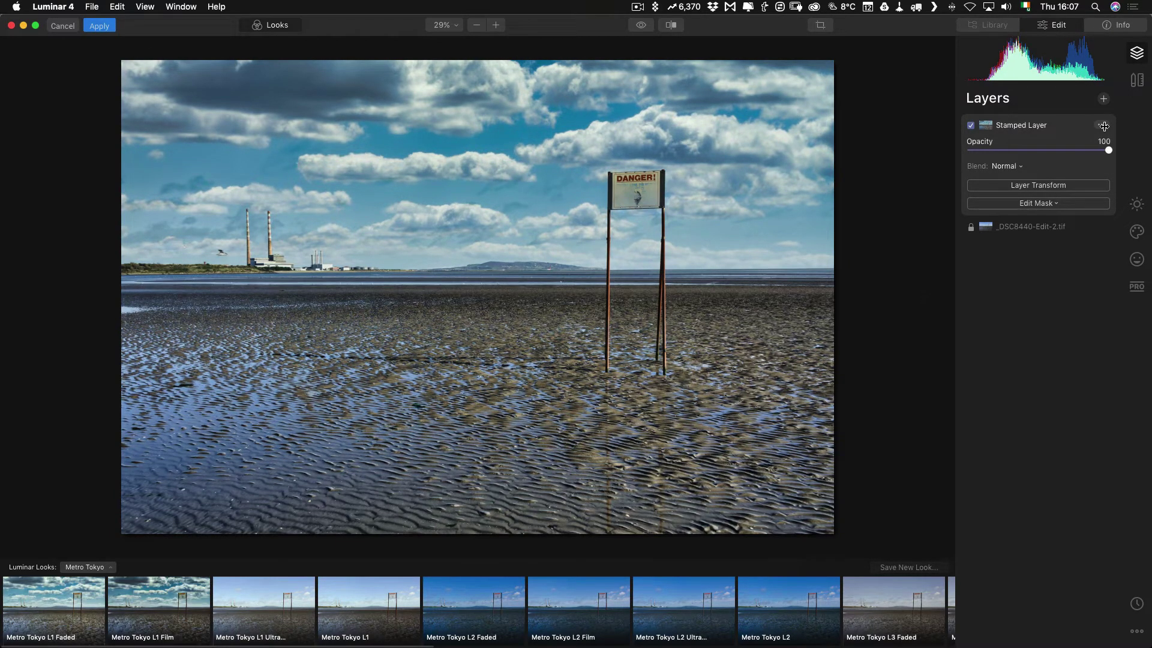
left_click(1136, 80)
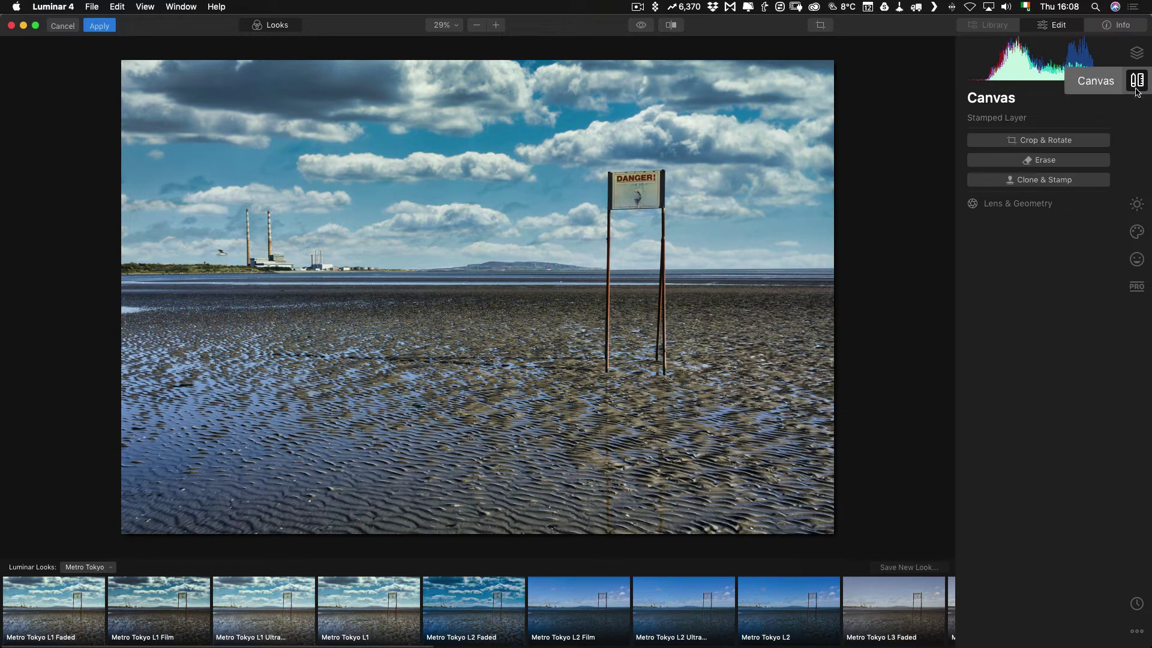
left_click(1044, 161)
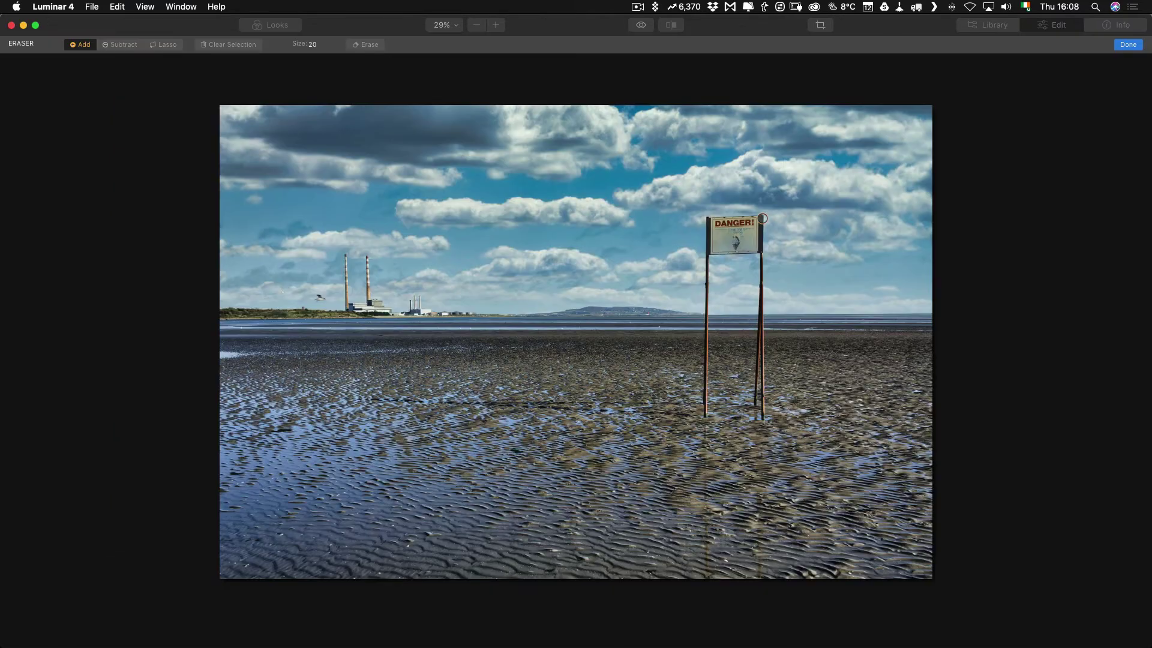
Brush over the DANGER sign, erase it, and accept the result leaving only the posts.
mouse_move(768, 217)
left_mouse_down()
mouse_move(703, 218)
mouse_move(706, 254)
mouse_move(765, 253)
mouse_move(765, 222)
mouse_move(711, 225)
mouse_move(758, 234)
mouse_move(760, 248)
mouse_move(711, 250)
mouse_move(710, 239)
mouse_move(753, 242)
mouse_move(710, 245)
mouse_move(715, 307)
left_mouse_up()
left_click_drag(761, 260, 762, 309)
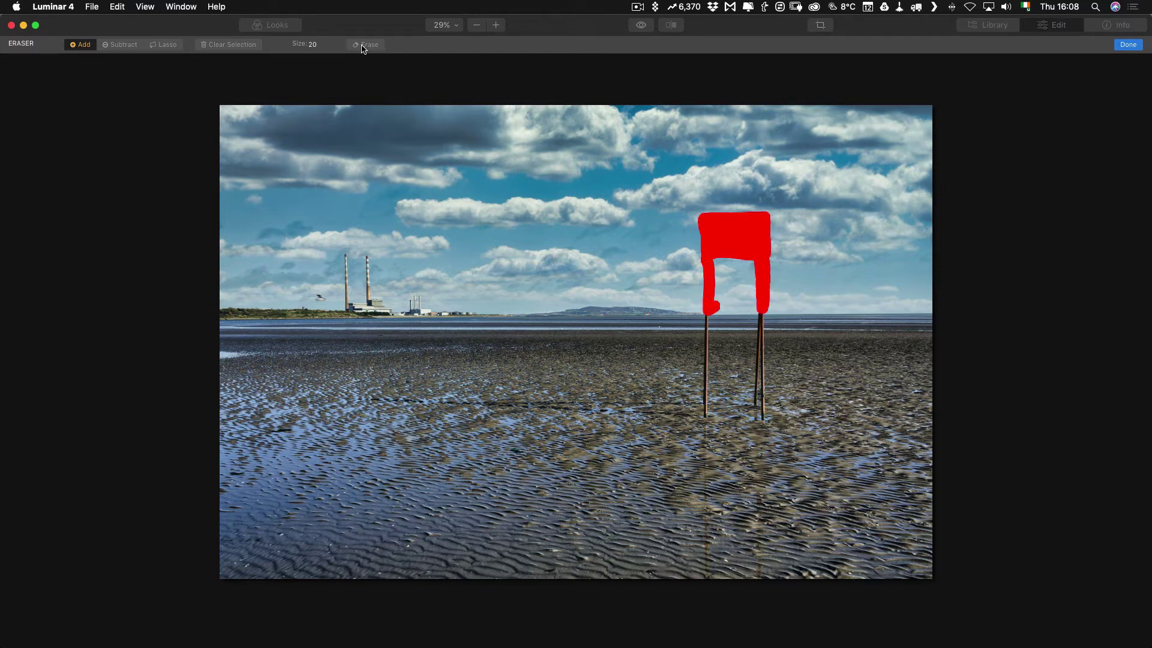
left_click(363, 46)
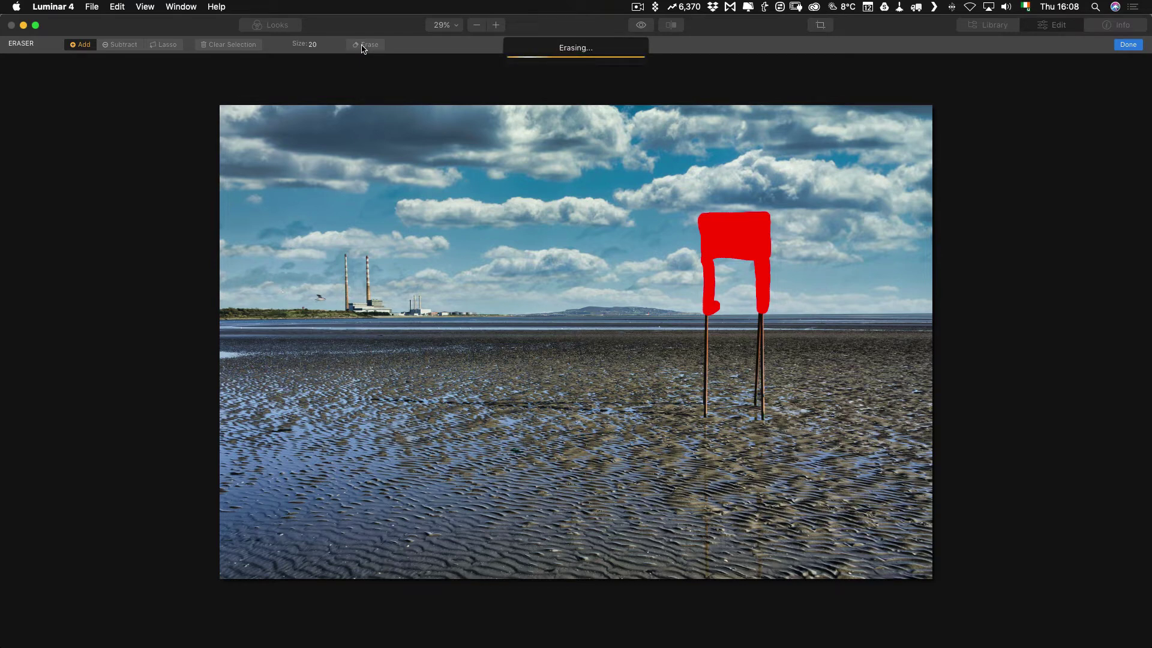
left_click(1126, 46)
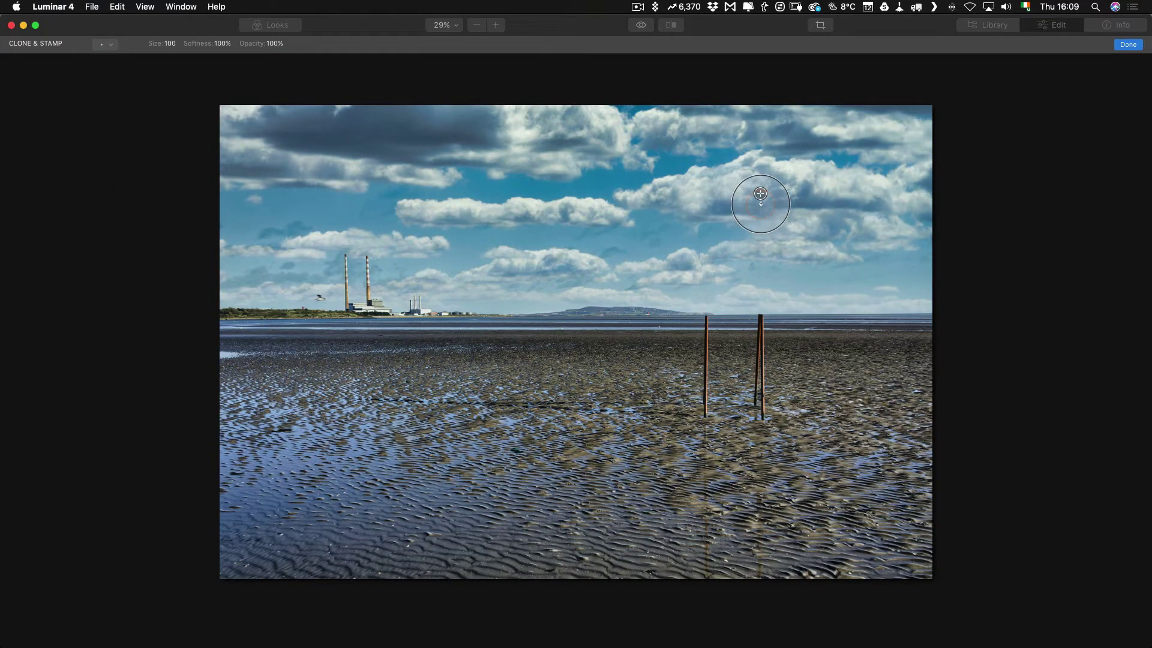
Clone cloud texture from a nearby sky point over the leftover patch and apply it.
left_click(662, 239, "alt")
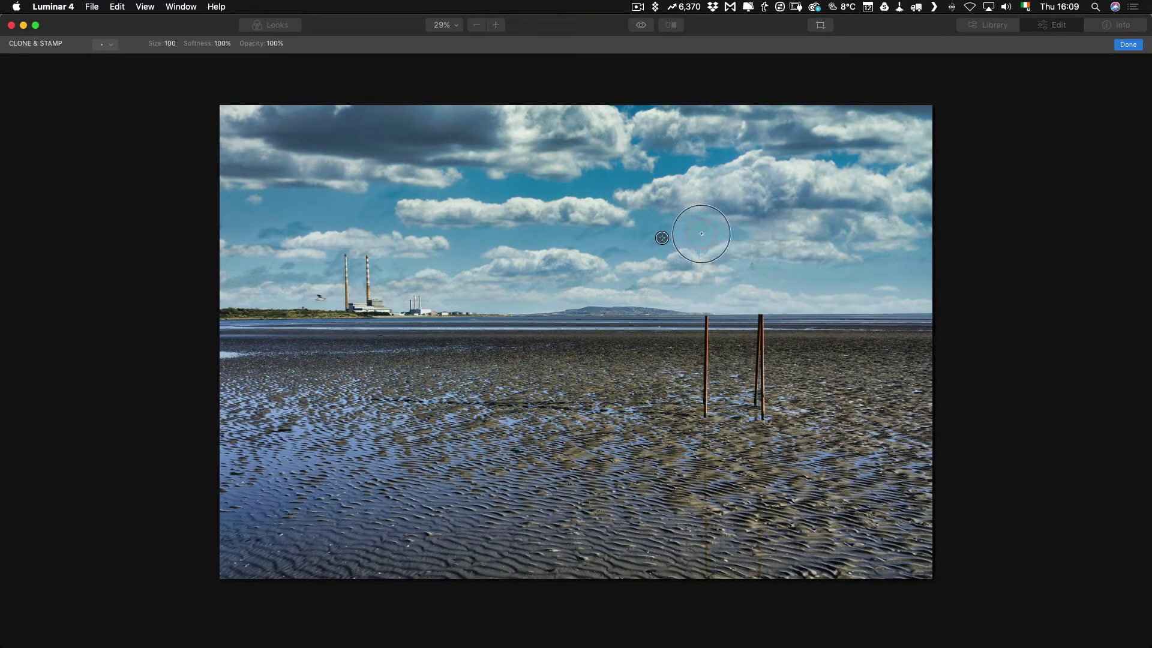
left_click_drag(696, 231, 740, 232)
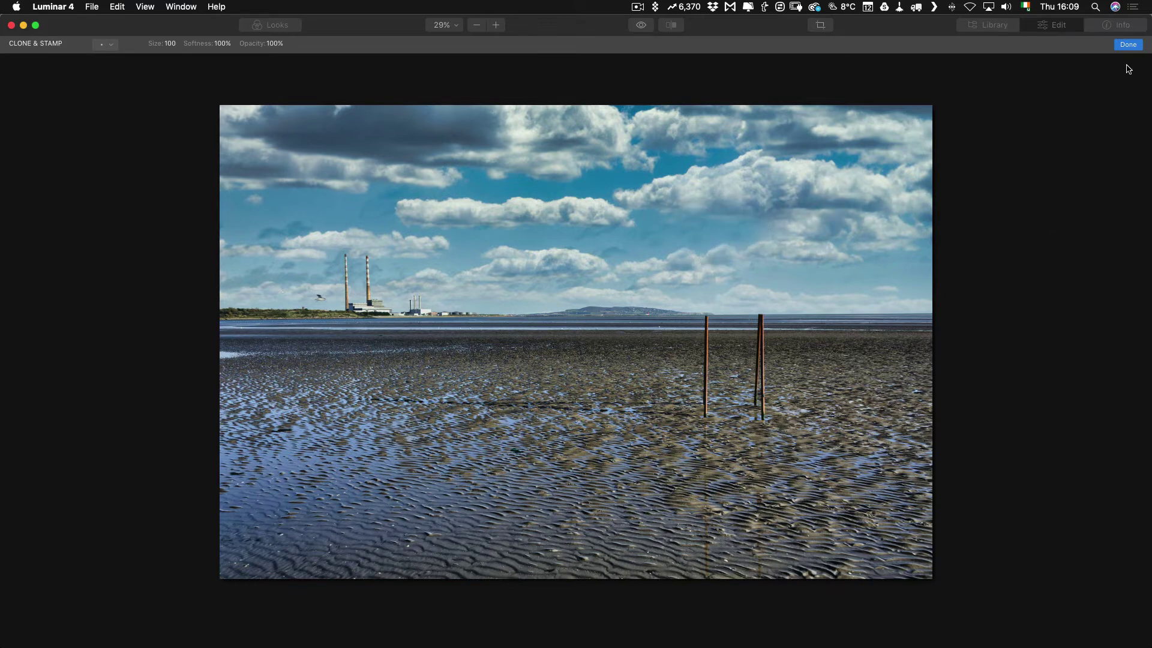
left_click(1129, 46)
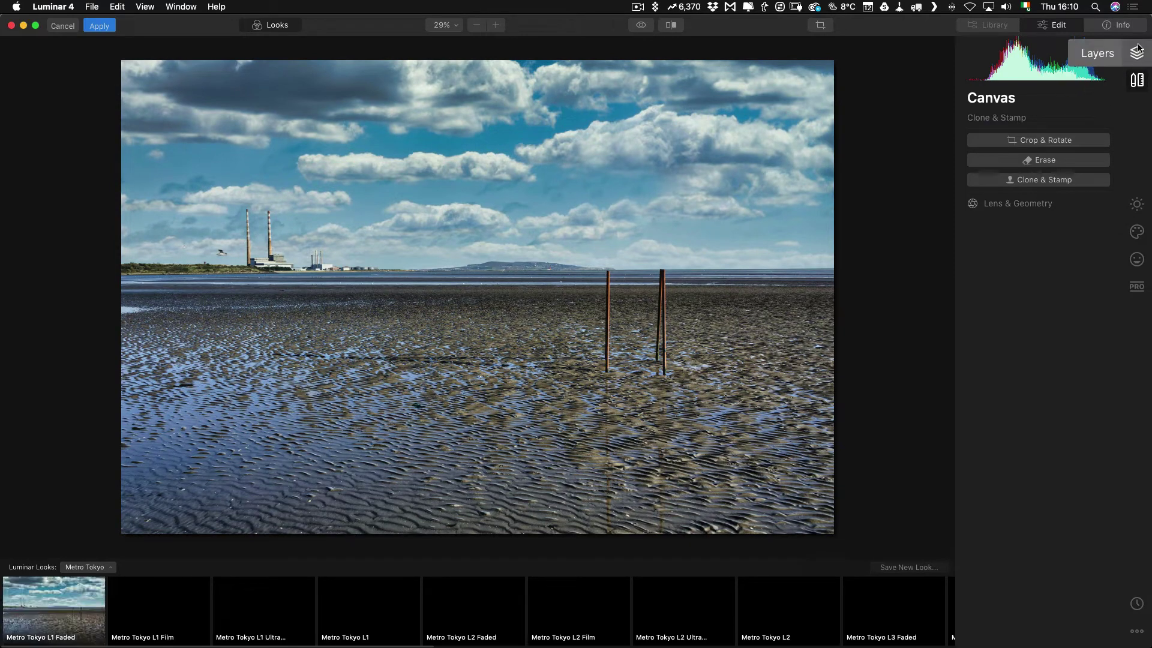
Flip the Clone & Stamp layer vertically, stretch it taller, and lower its opacity to about 35.
left_click(1137, 51)
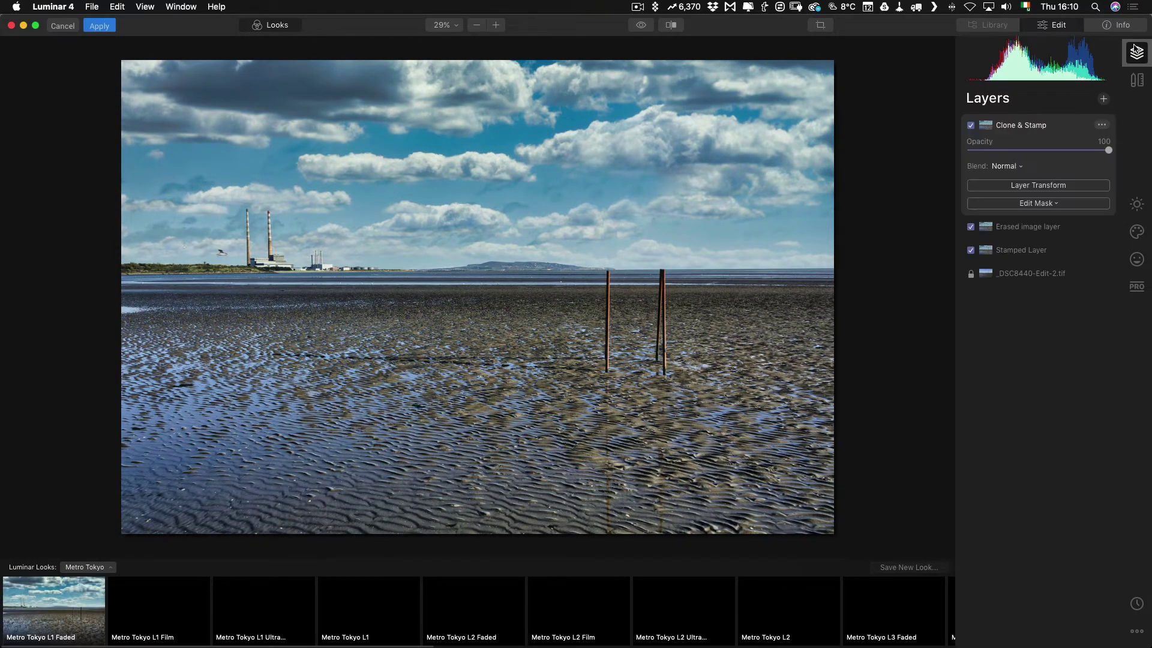
left_click(1020, 187)
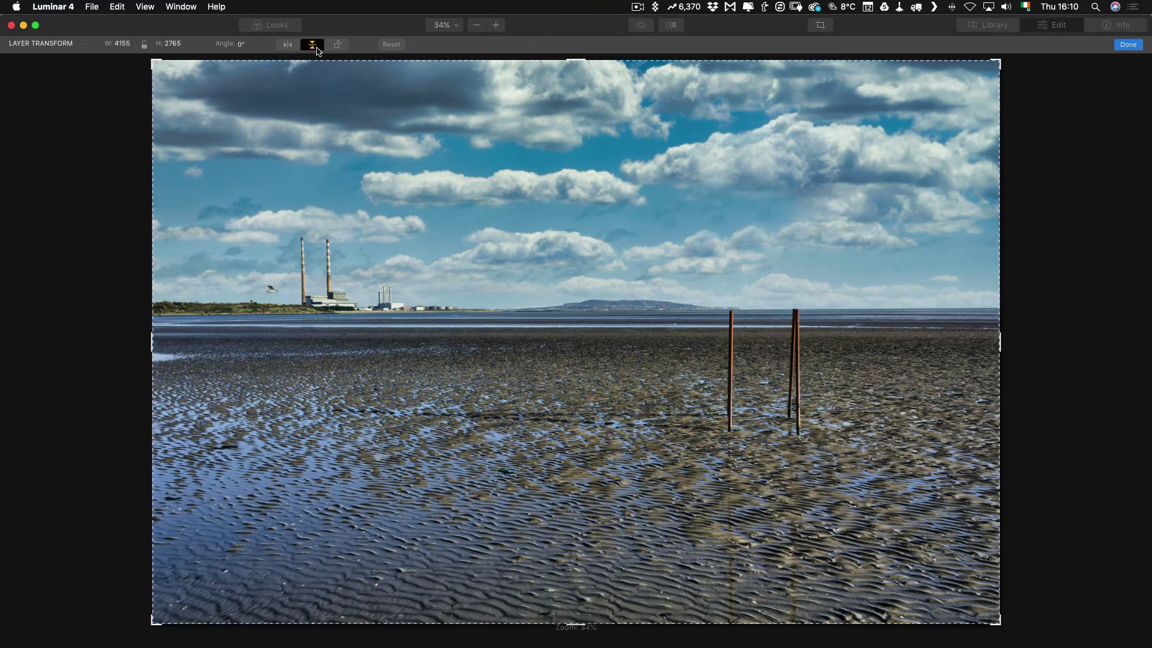
left_click(312, 44)
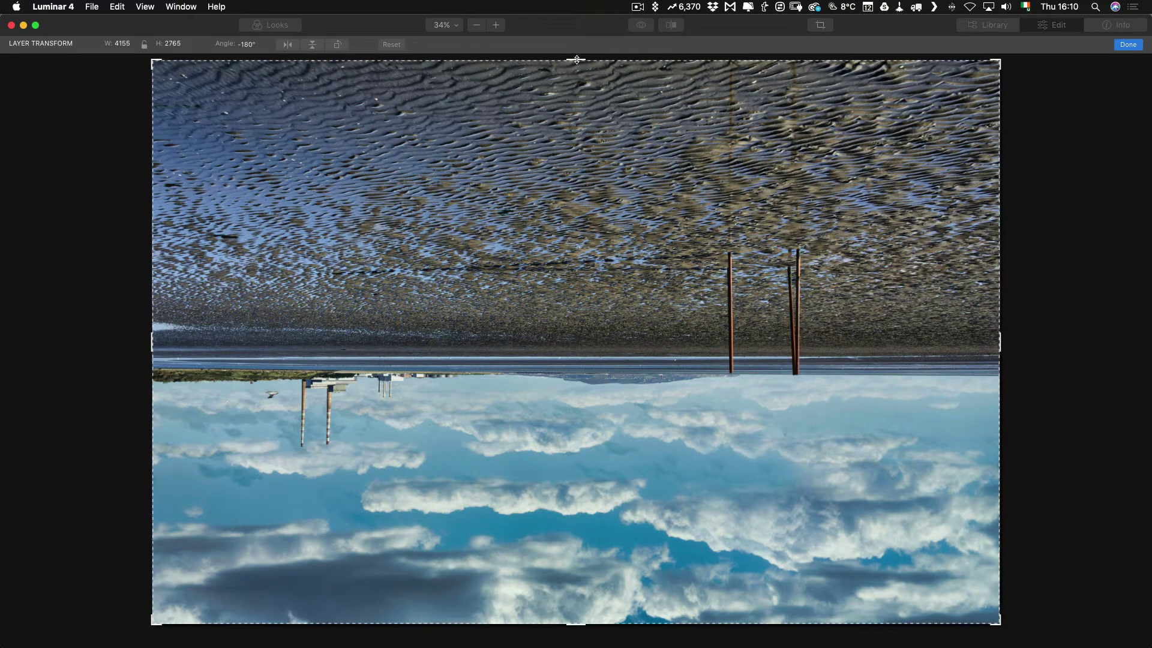
left_click_drag(576, 57, 574, 44)
key("Return")
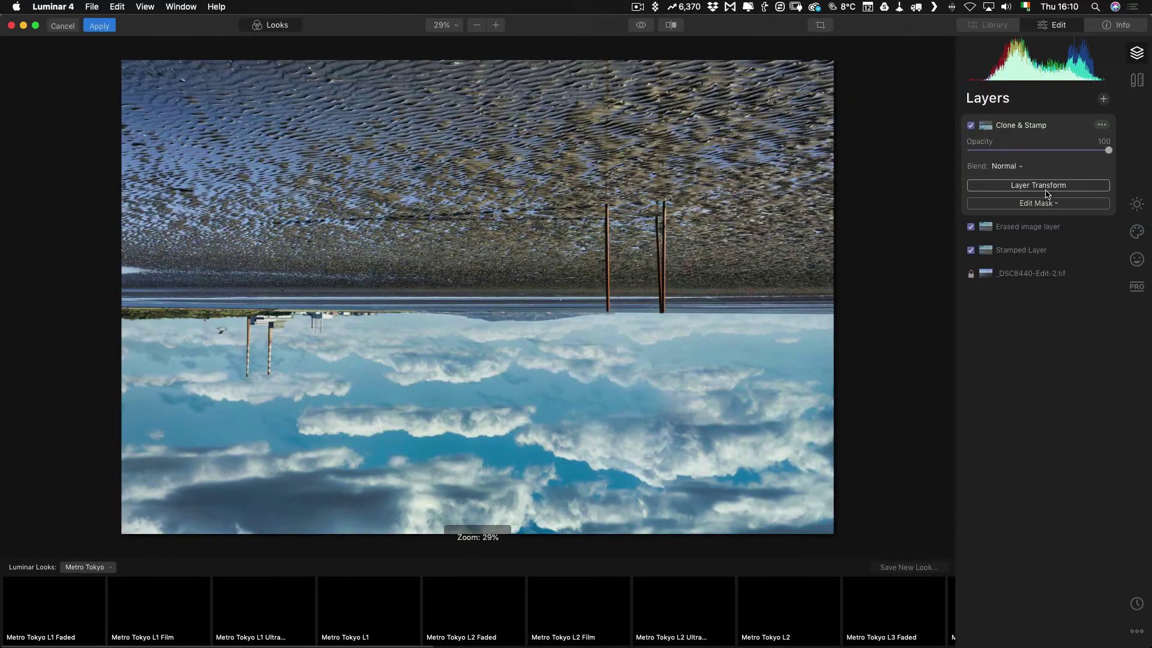
left_click_drag(1050, 152, 1014, 151)
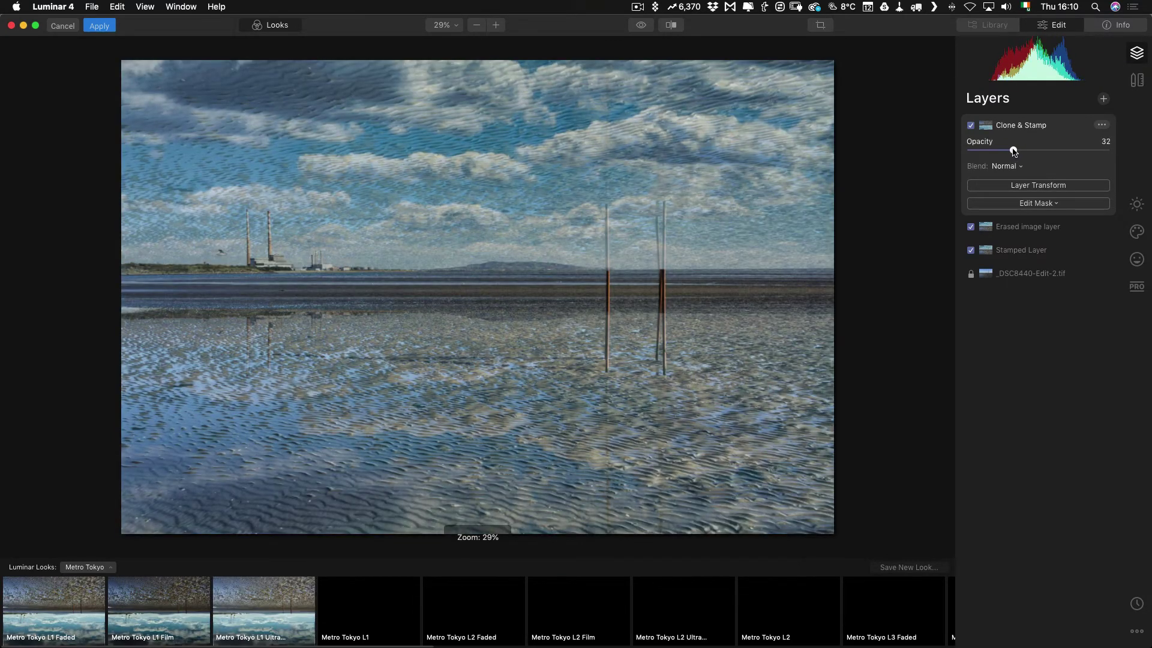
Add a gradient mask hiding the reflection in the sky and fading it across the sand.
left_click(1022, 205)
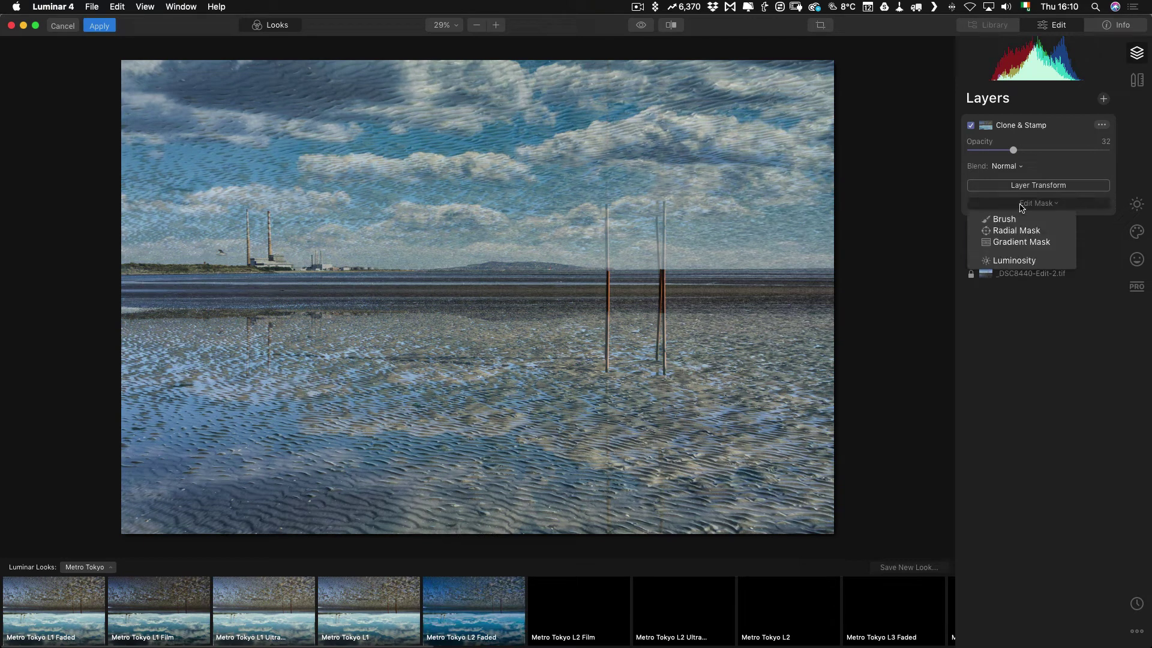
left_click(1014, 242)
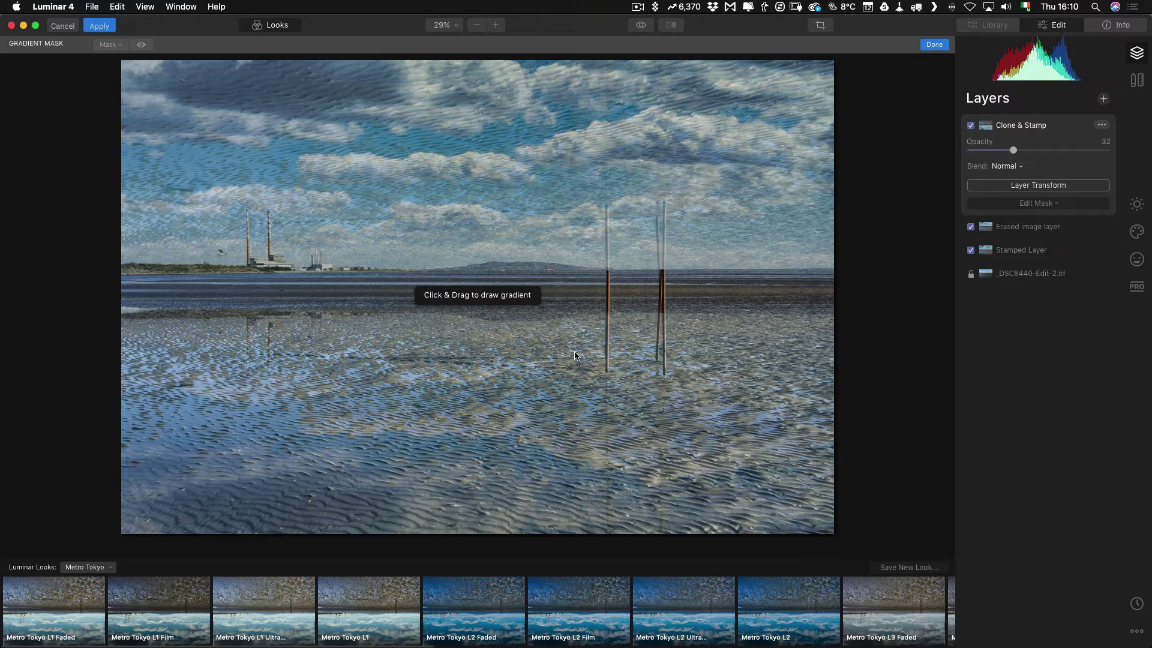
left_click_drag(575, 355, 575, 274)
left_click_drag(575, 352, 573, 405)
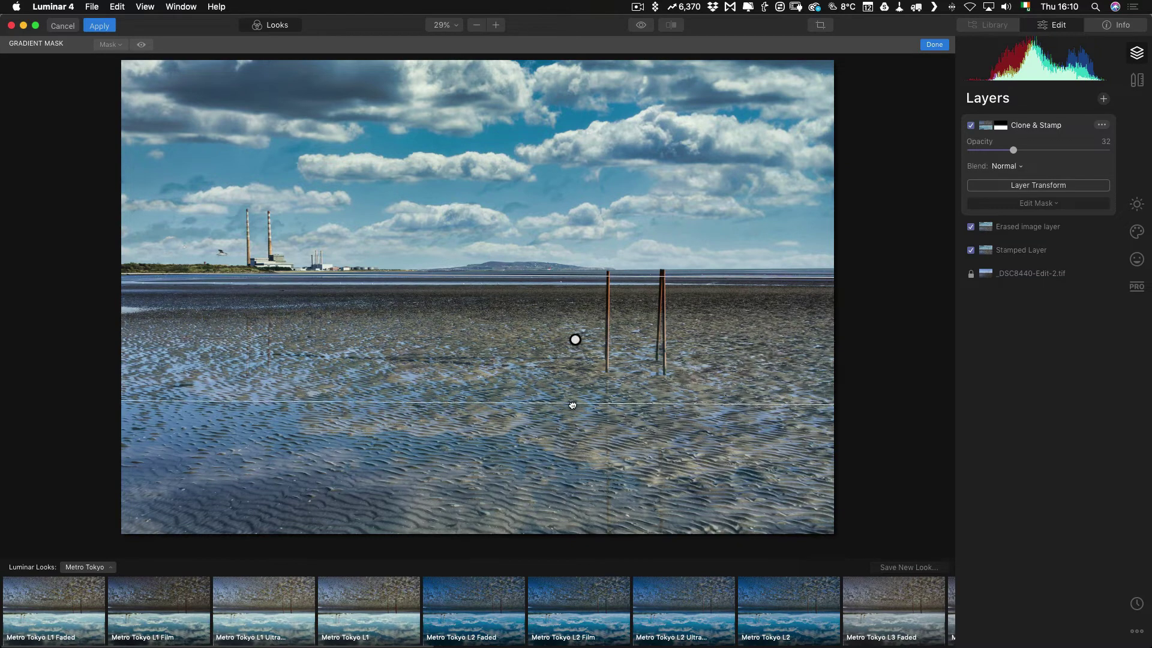
left_click(934, 44)
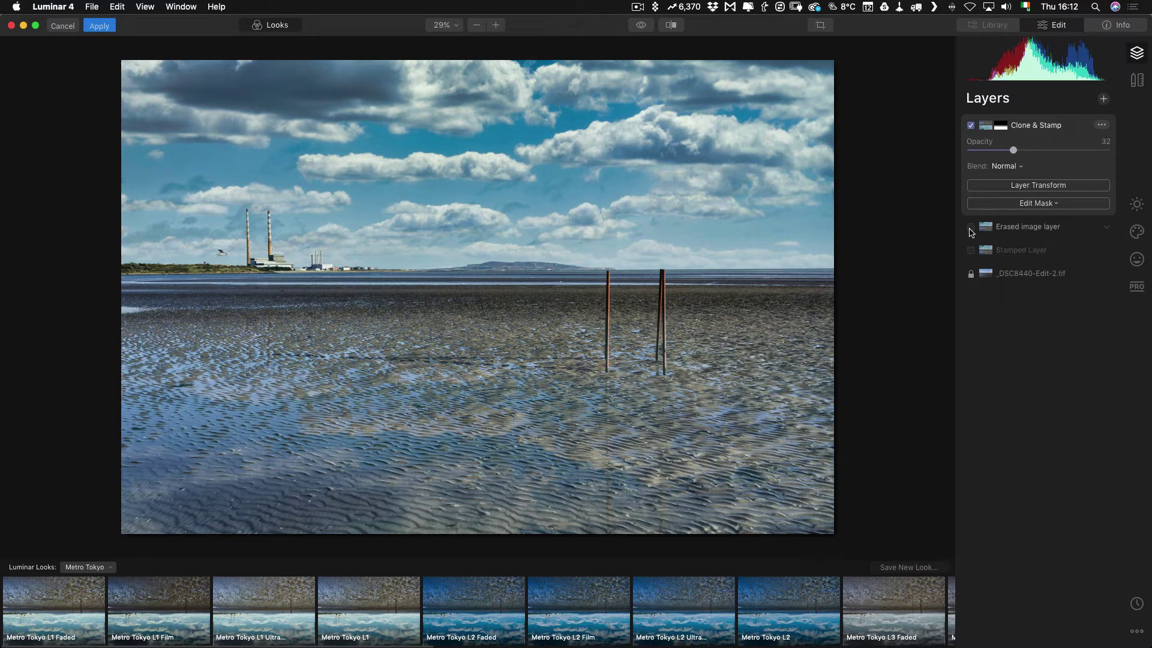
Hide the Erased image layer, rasterize the Stamped Layer, and delete the Erased layer.
left_click(971, 228)
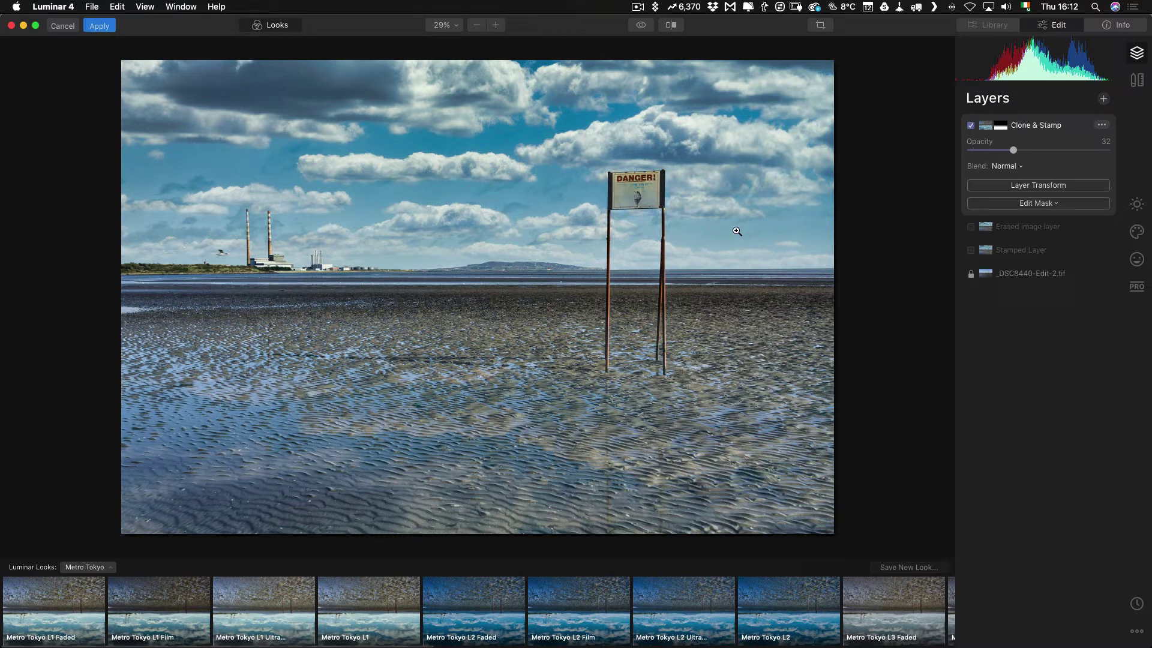
left_click(1105, 251)
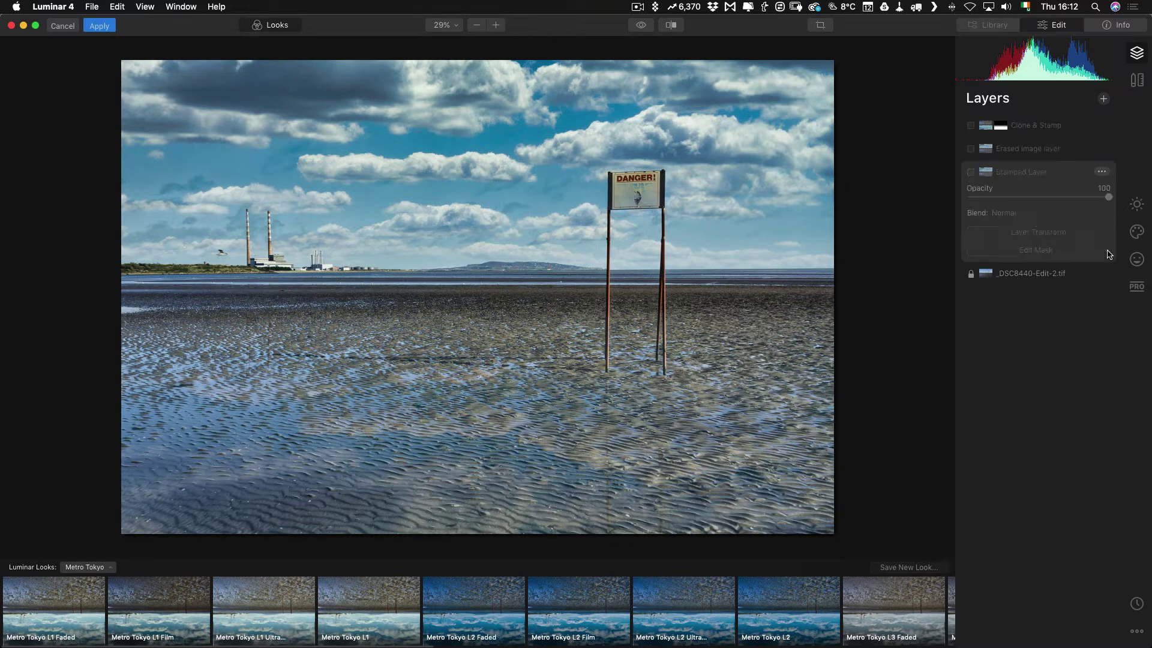
left_click(1102, 172)
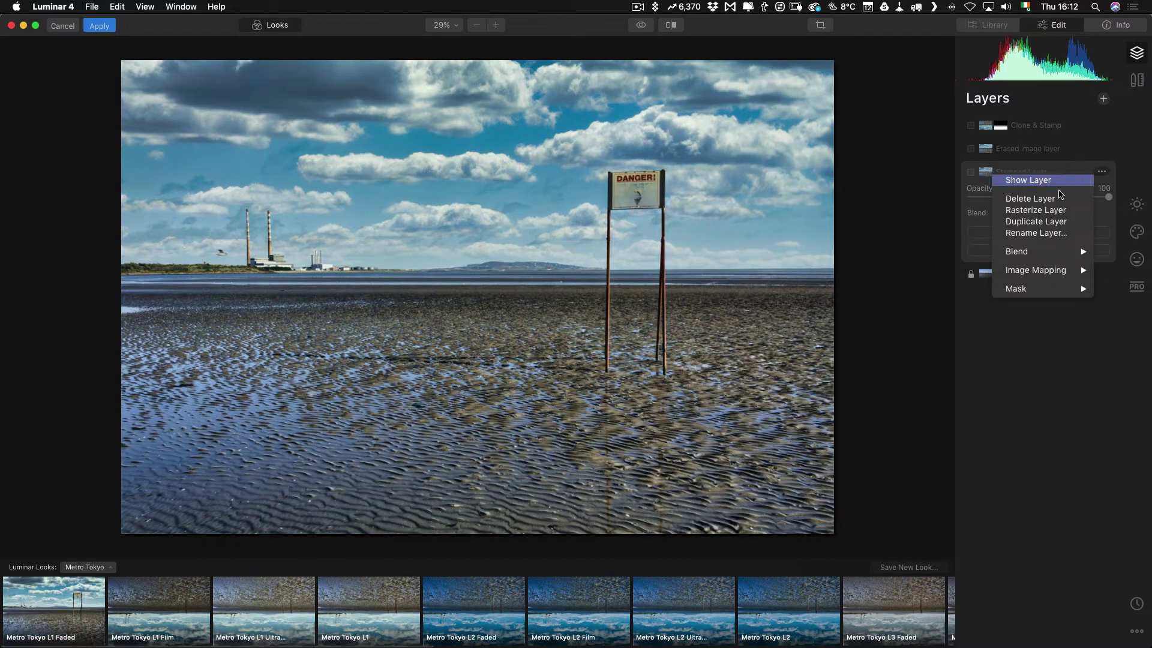
left_click(1045, 209)
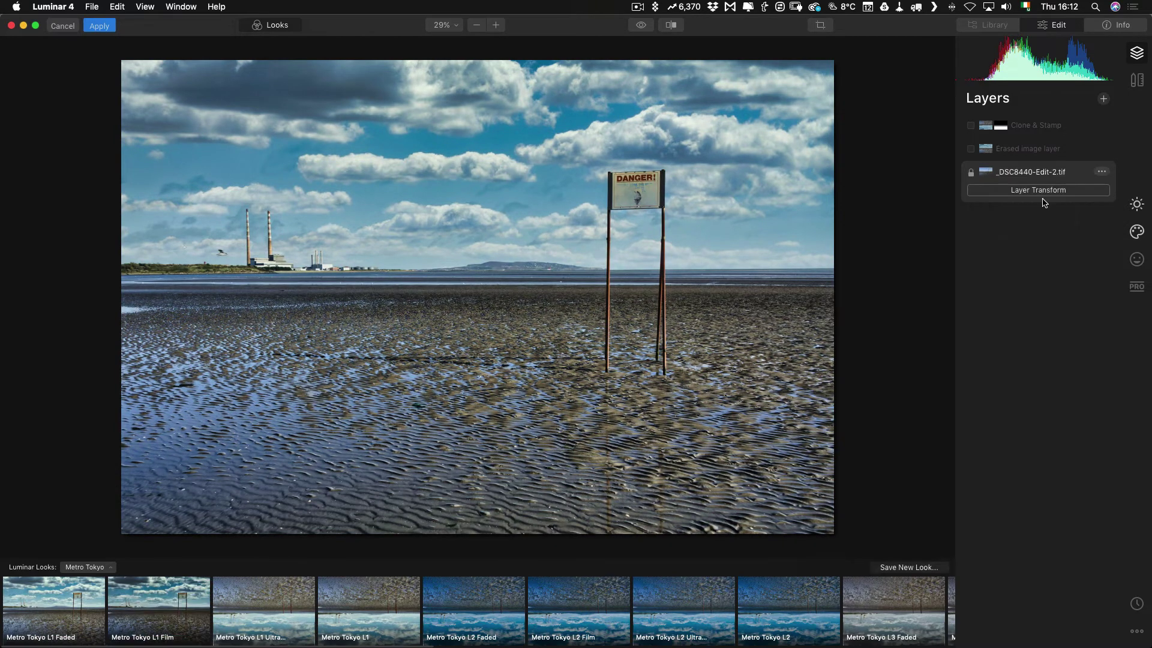
left_click(1066, 152)
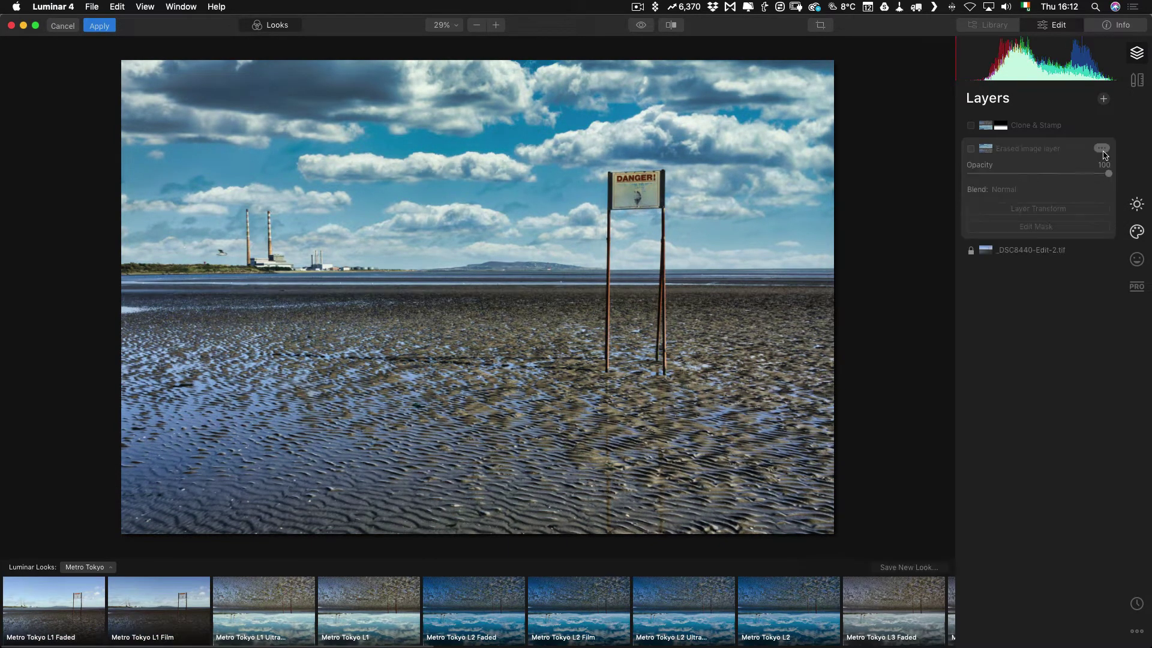
left_click(1106, 152)
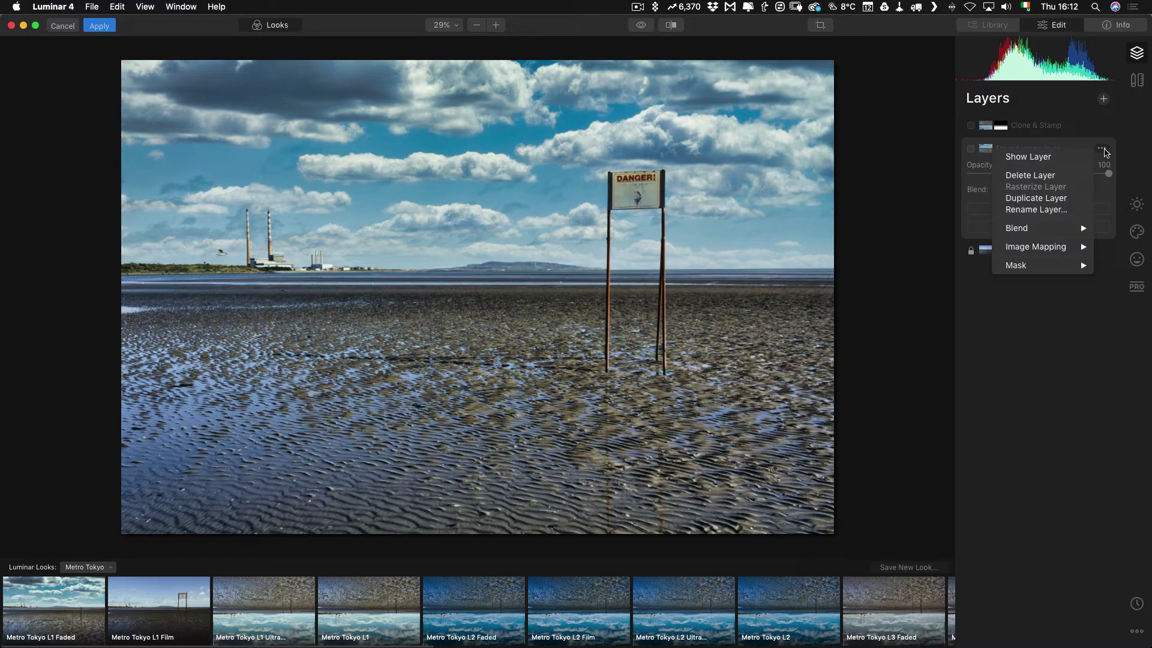
left_click(1050, 173)
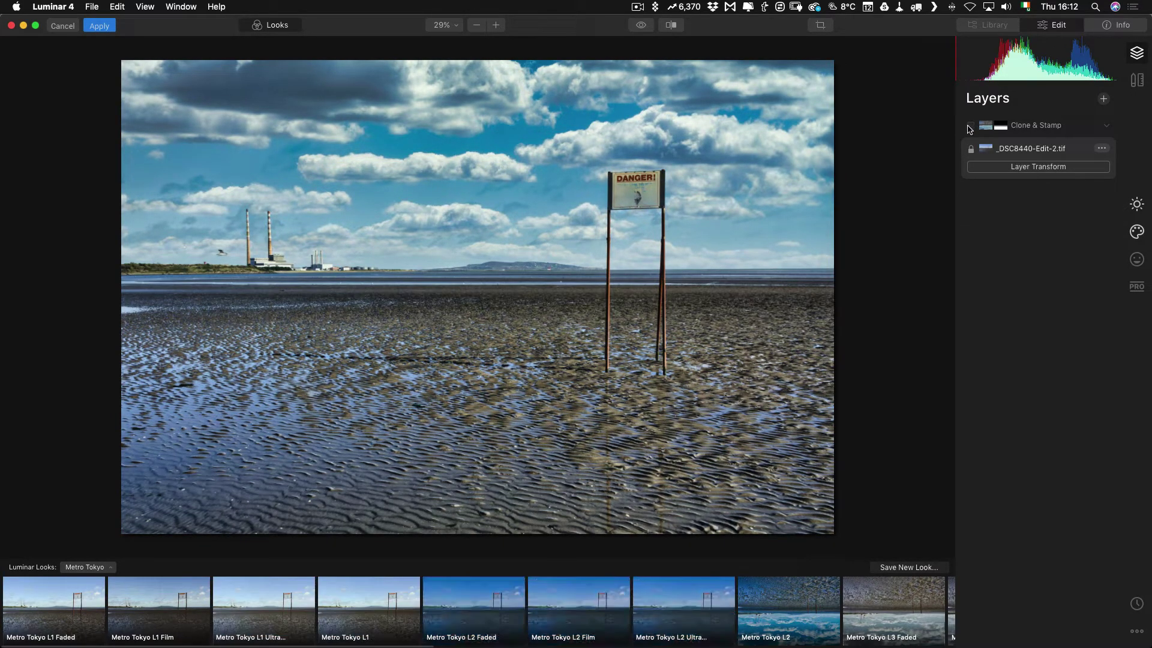
Rename the Clone & Stamp layer to 'reflection'.
left_click(1047, 127)
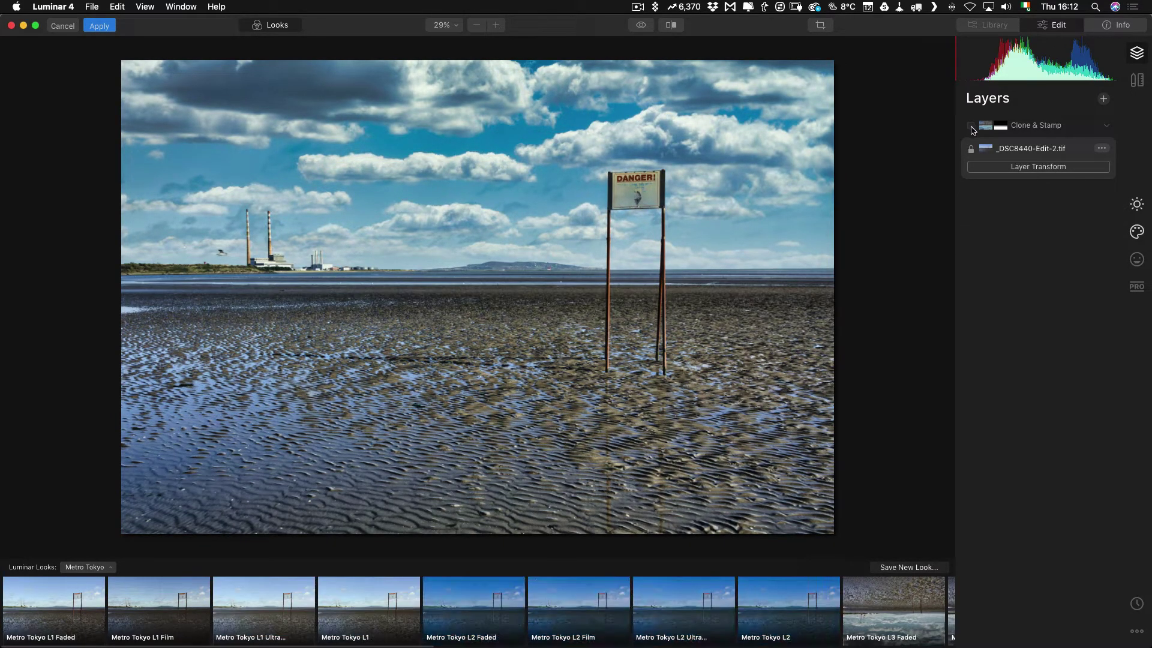
right_click(1038, 128)
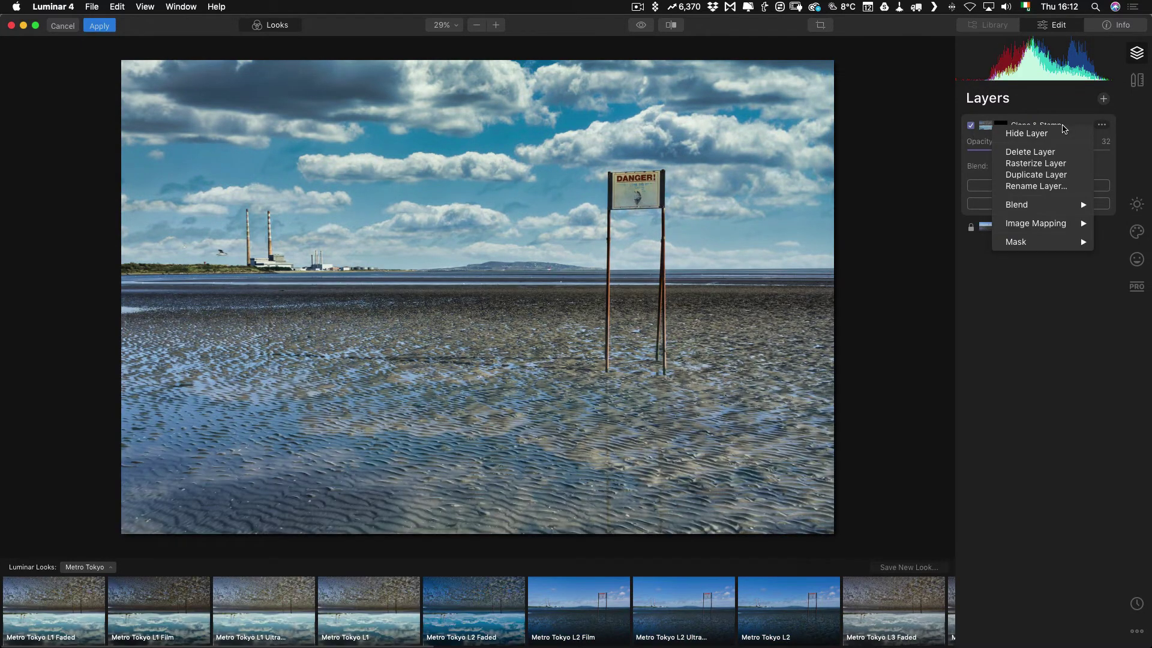
left_click(1045, 186)
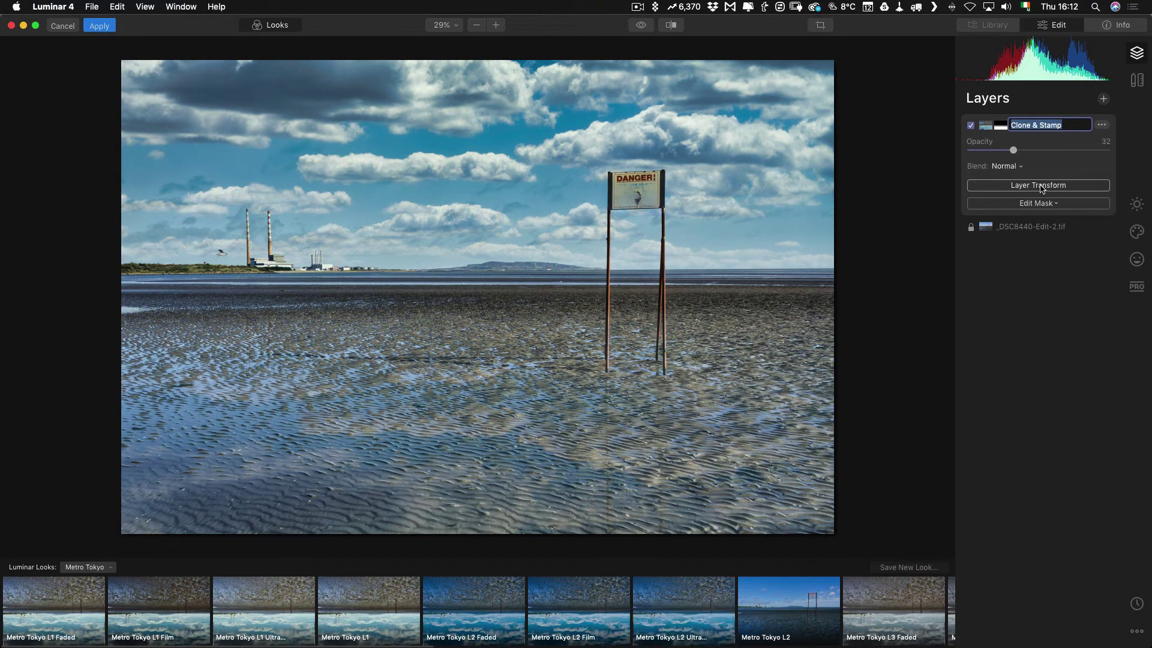
type("reflection")
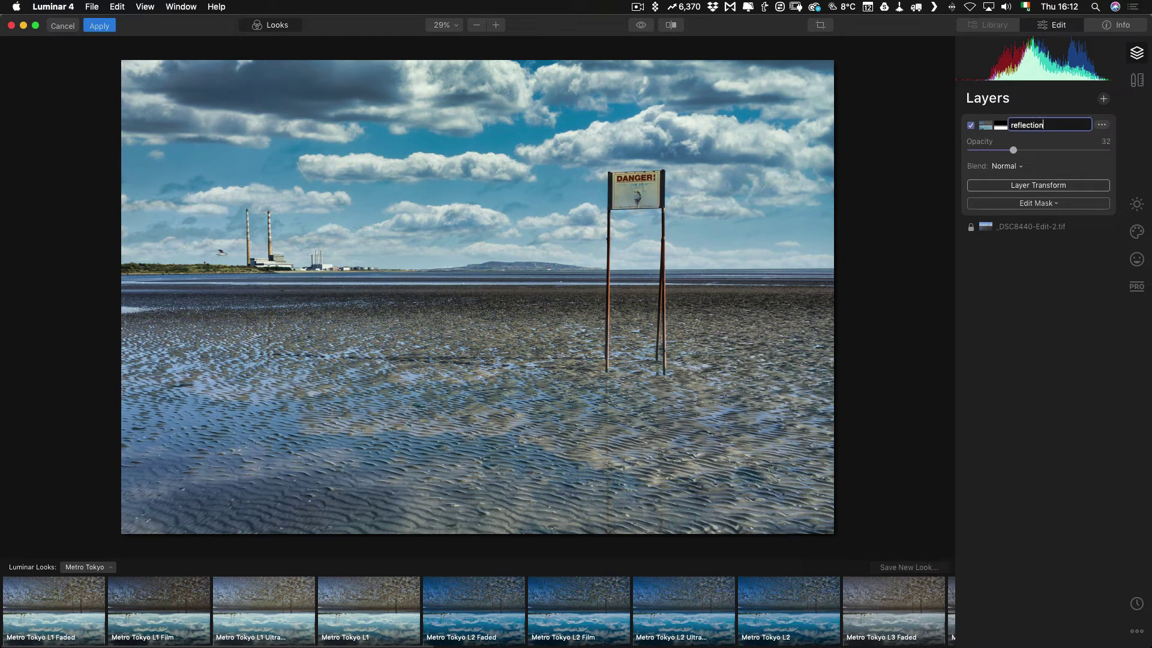
key("Return")
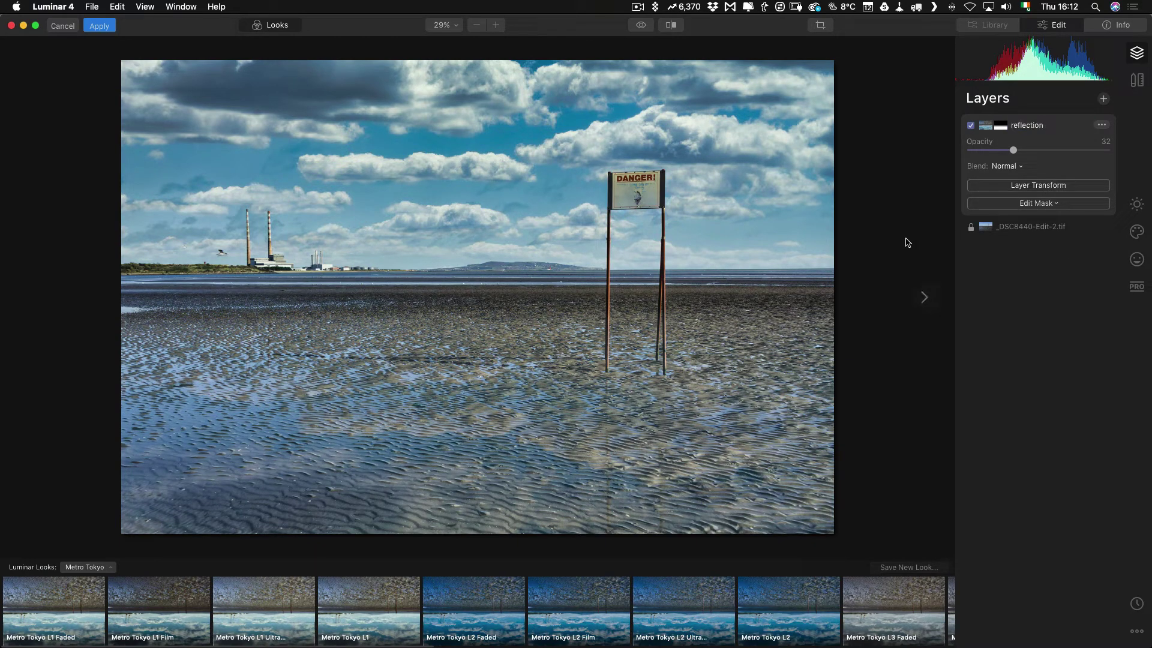
left_click(1103, 99)
Add a new adjustment layer above the reflection and darken its edges with a vignette.
left_click(1059, 115)
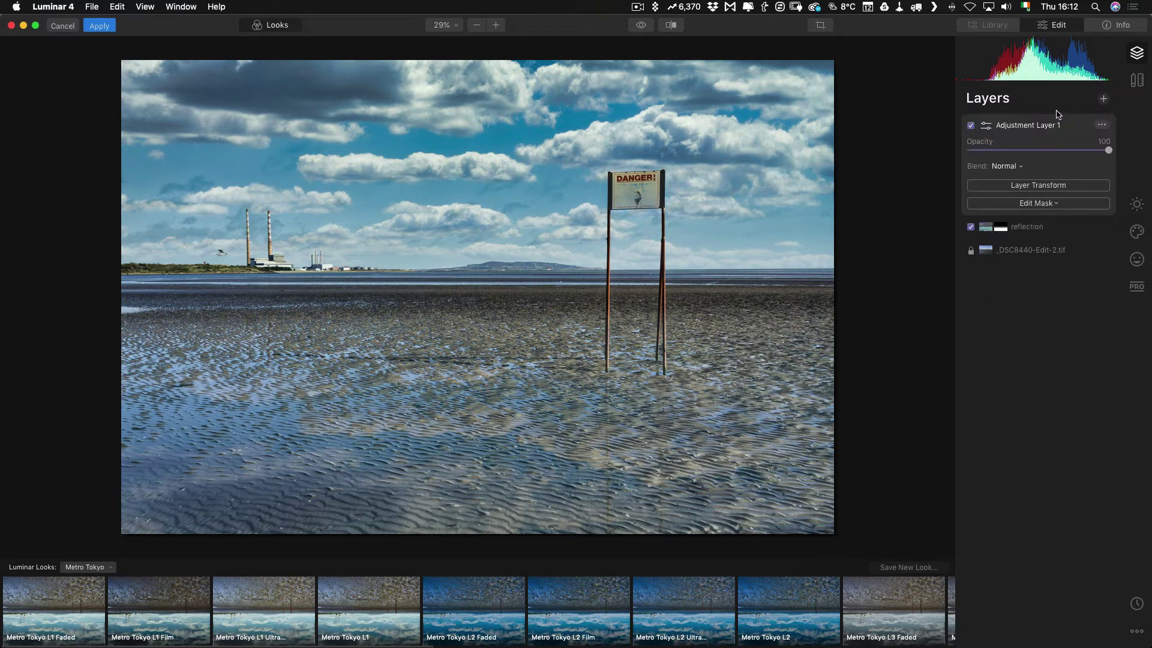
left_click(1137, 205)
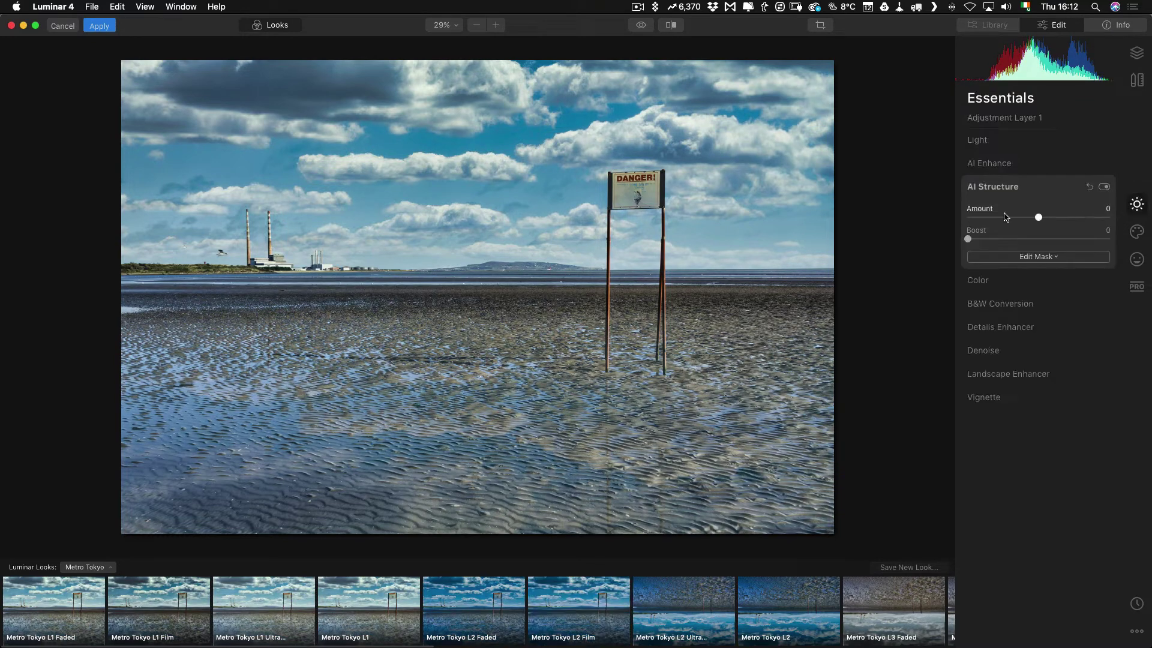
left_click(991, 398)
left_click_drag(1037, 380, 1013, 403)
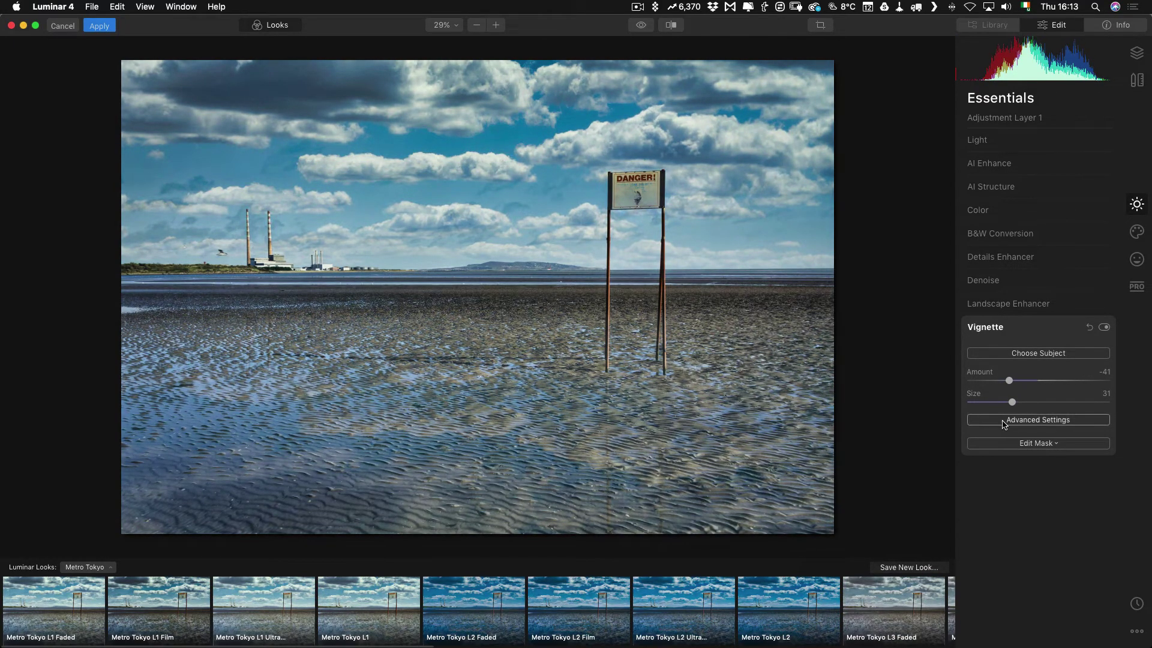
Set vignette Roundness to -27 and Amount to -39, and raise Smart Contrast to 18.
left_click(1006, 420)
left_click_drag(1007, 461, 1067, 482)
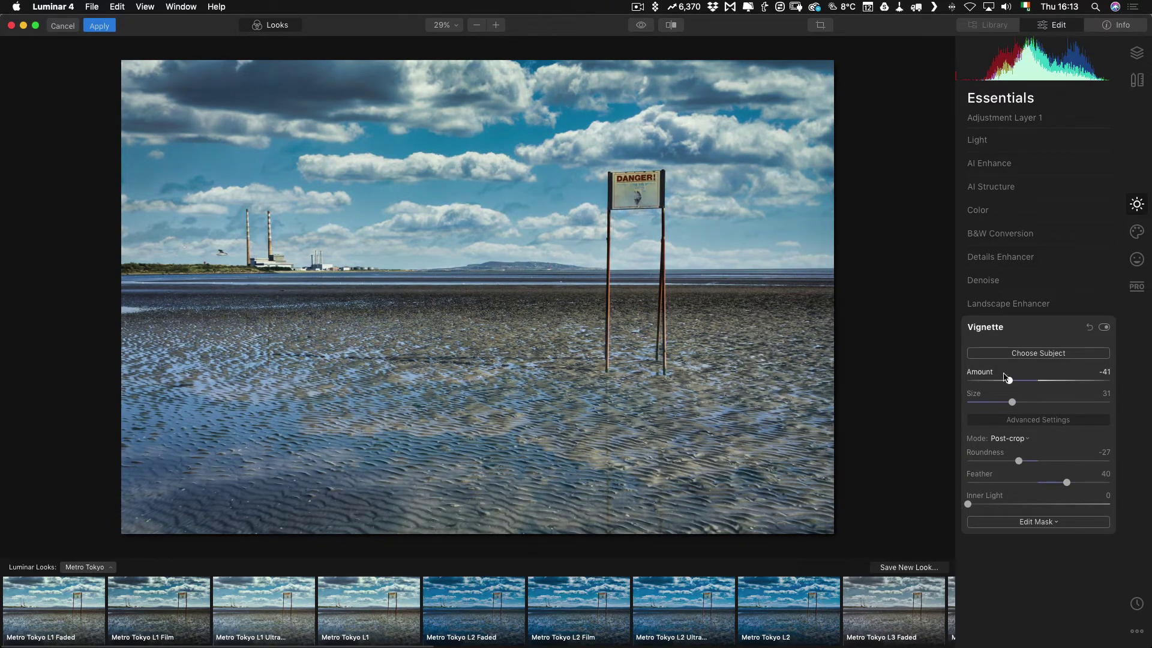
left_click_drag(1009, 381, 1010, 380)
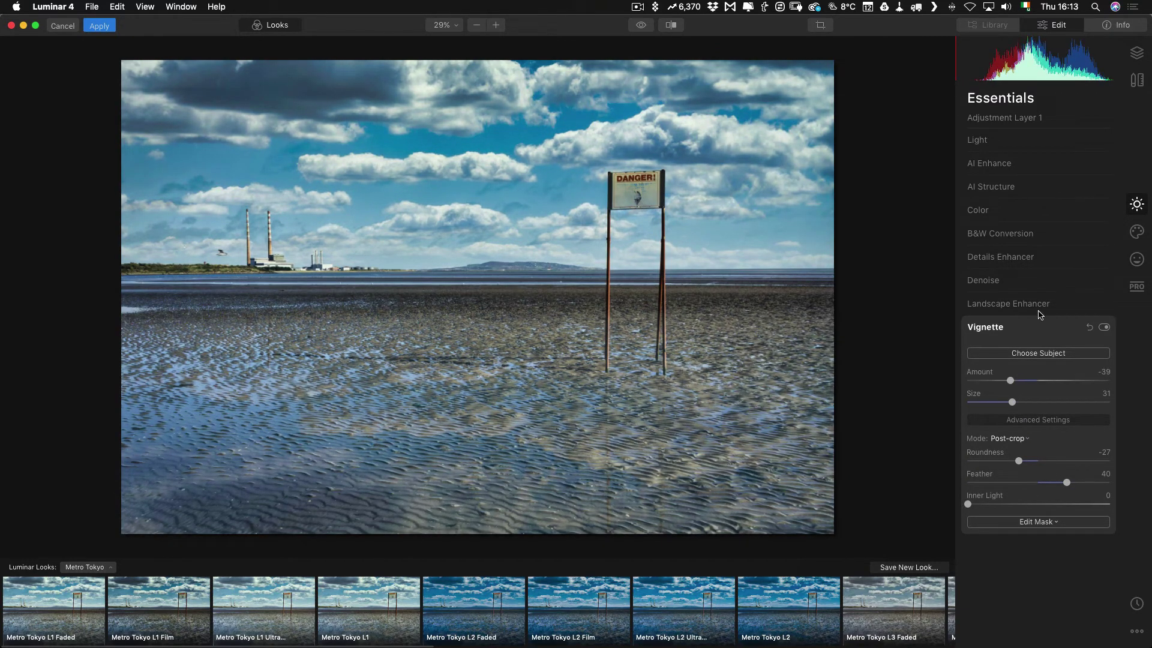
left_click(984, 141)
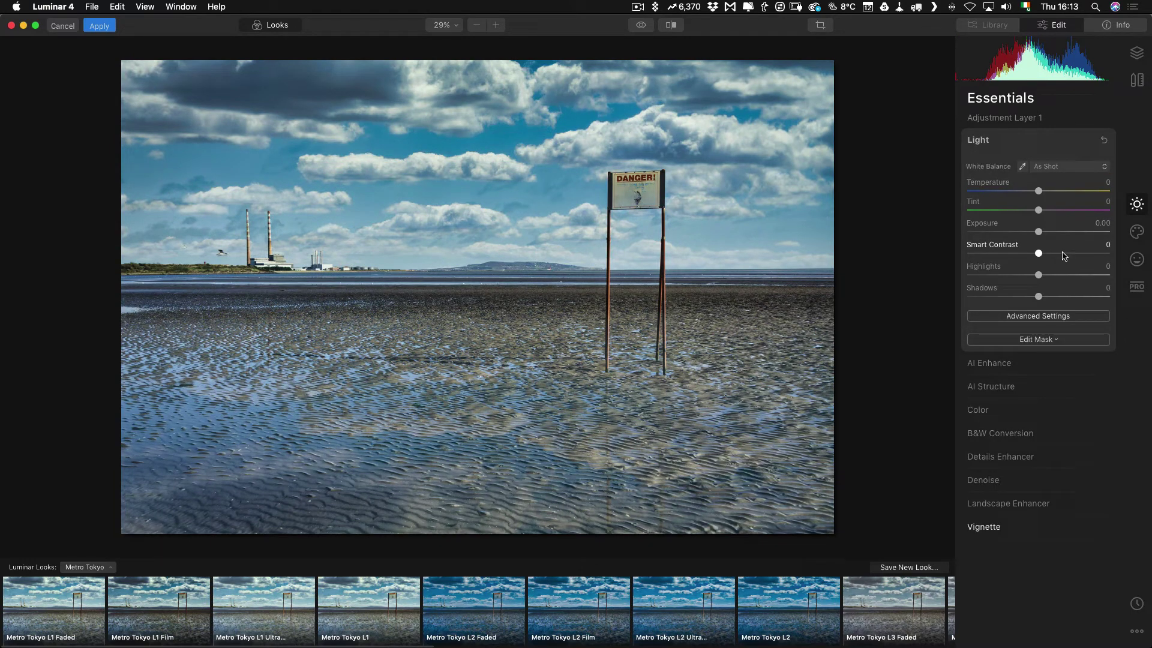
left_click_drag(1064, 256, 1055, 254)
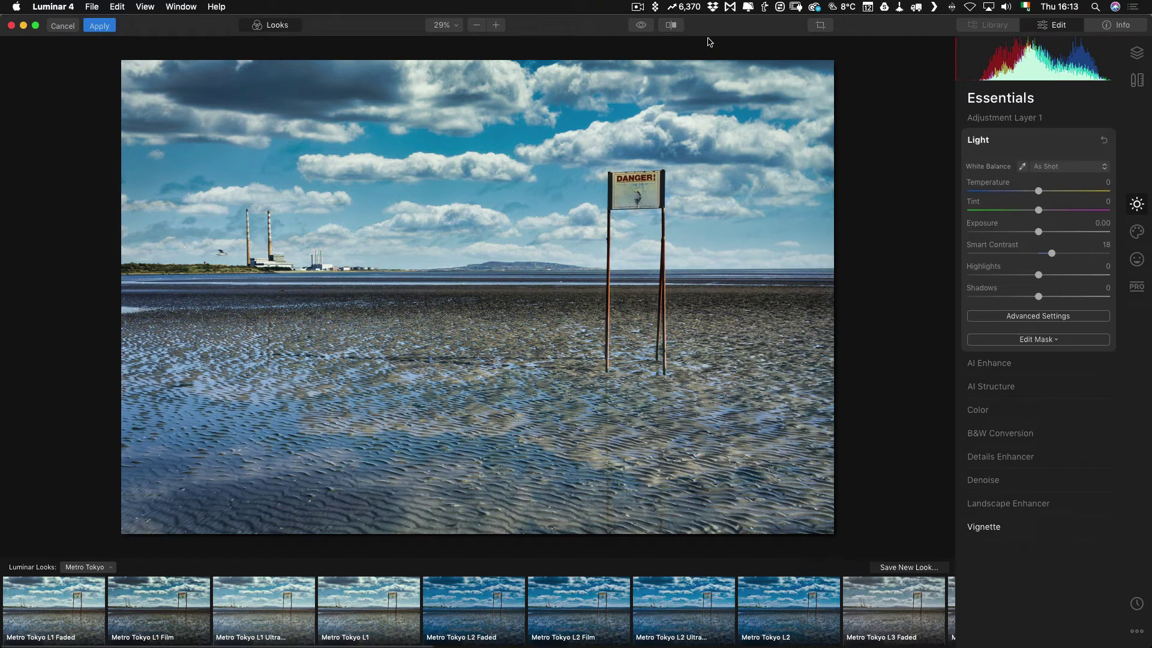
left_click(640, 26)
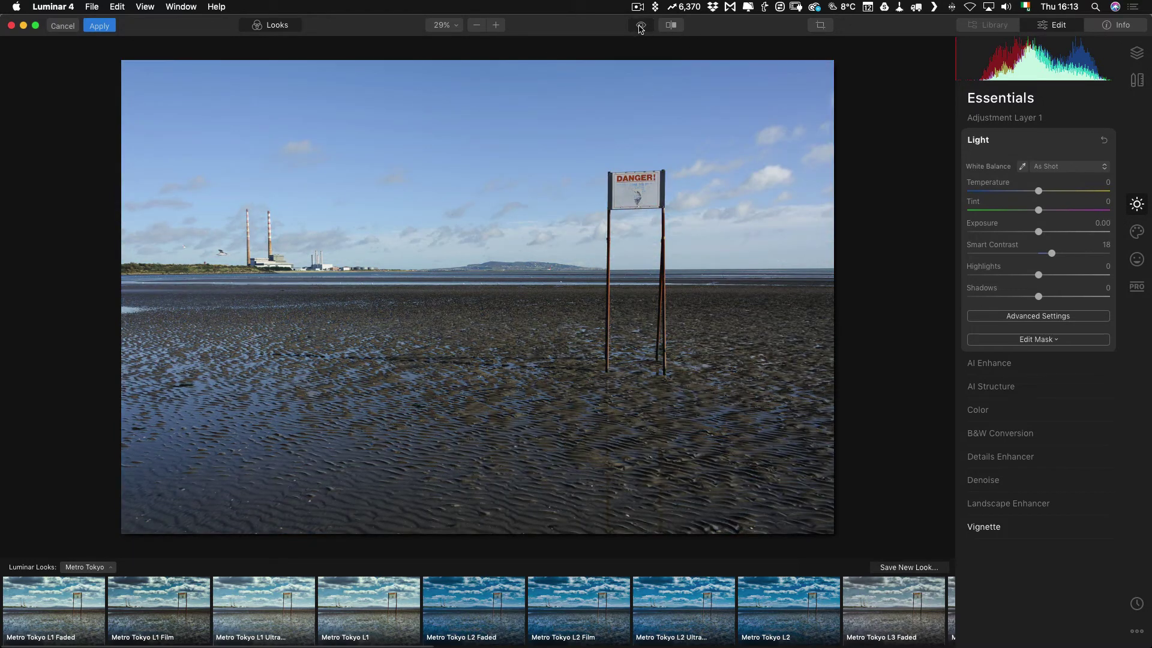
left_click(641, 26)
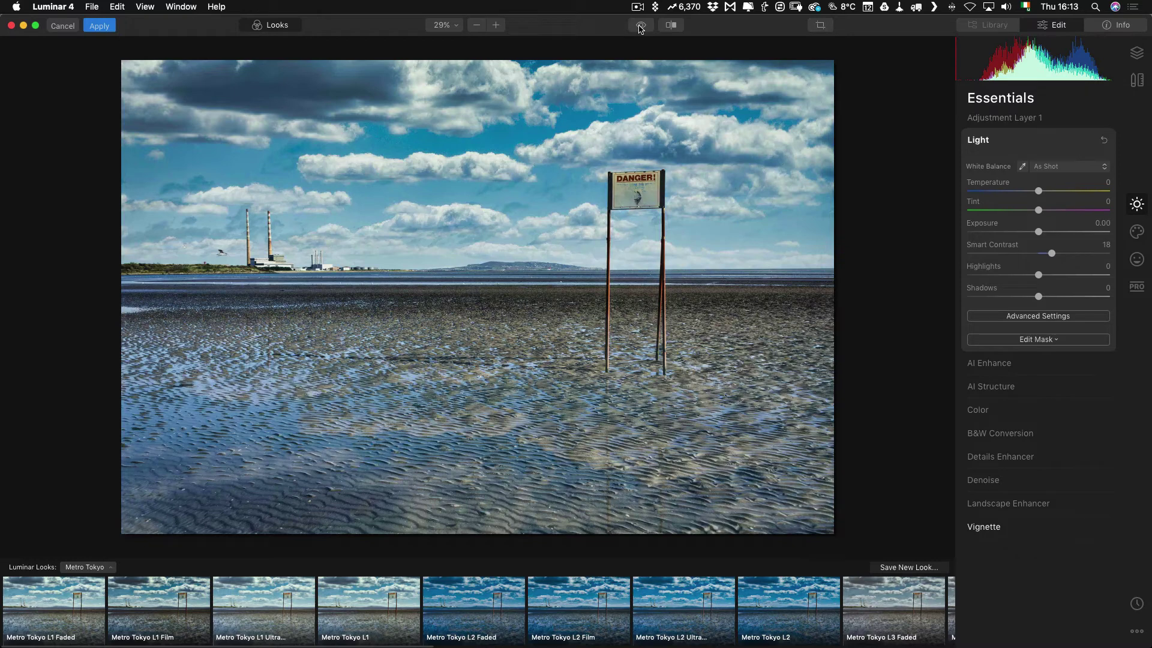
left_click(640, 28)
left_click(641, 28)
left_click(641, 28)
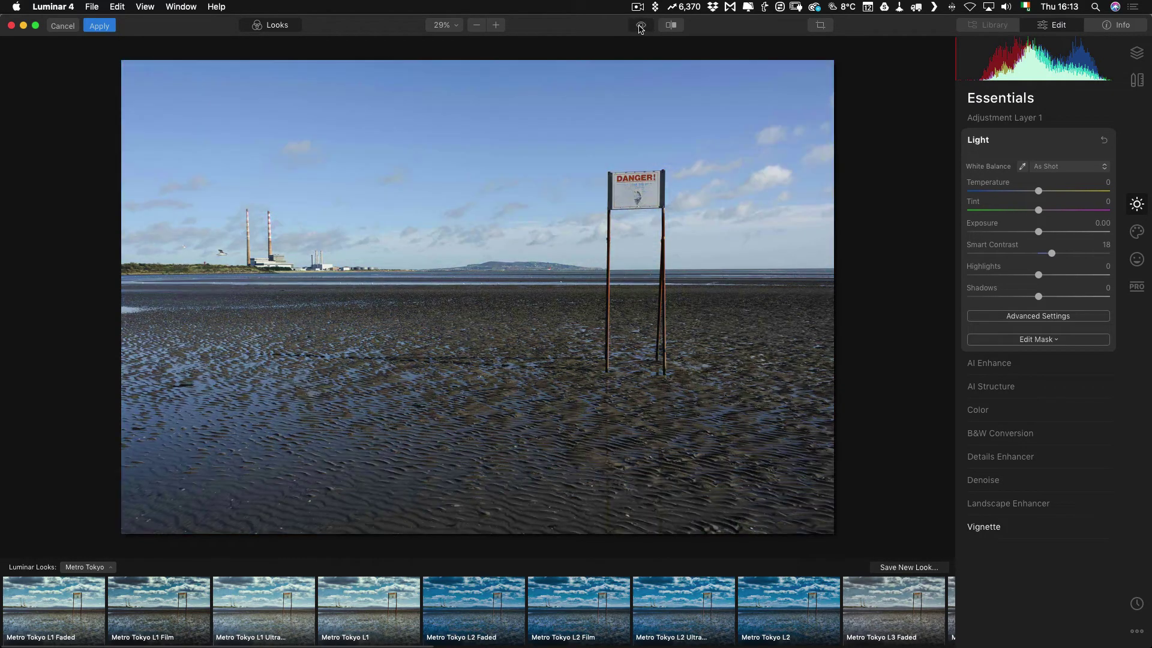
left_click(641, 28)
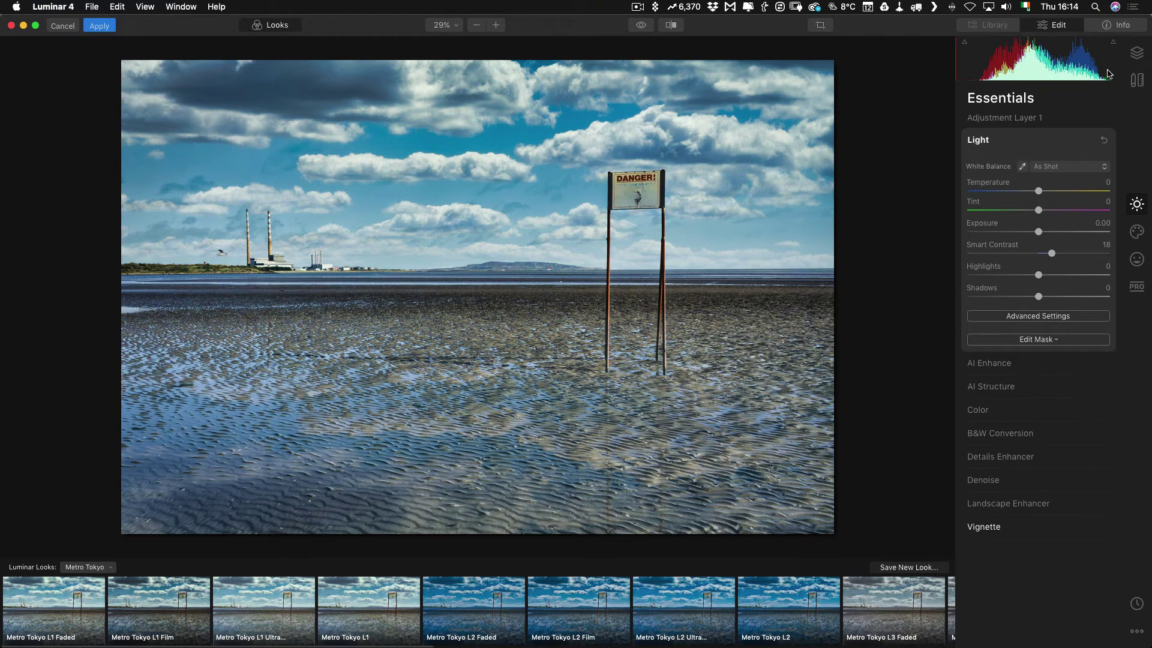
Return to the layer list and apply the edits to send the beach photo back to Lightroom Classic.
left_click(1142, 59)
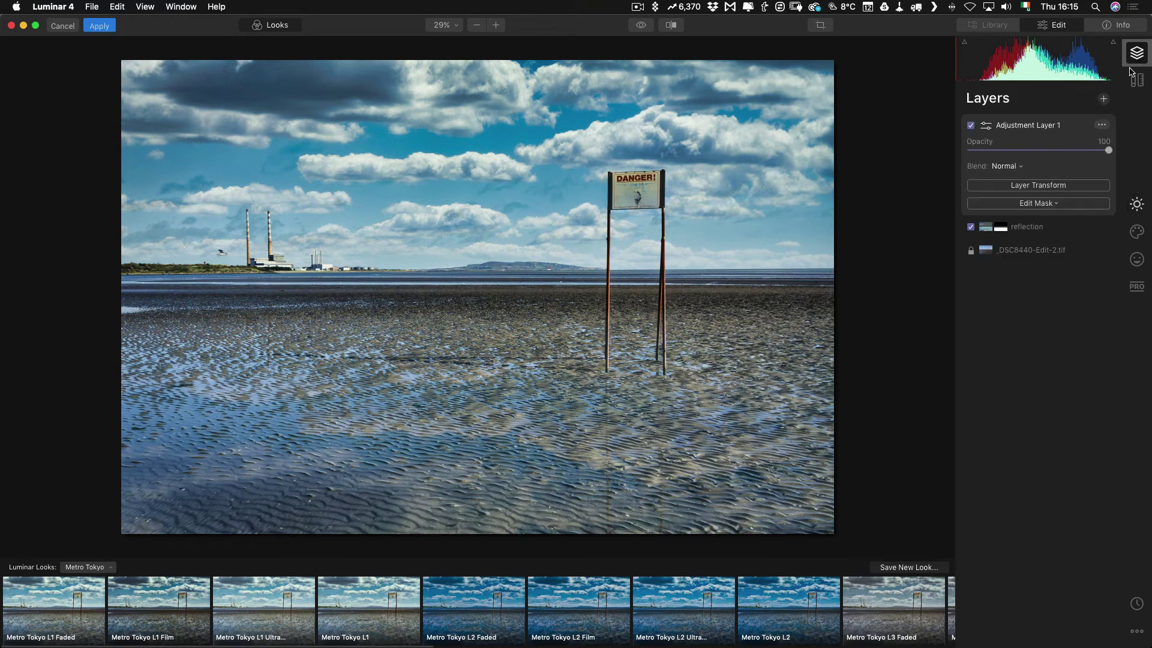
left_click(1104, 99)
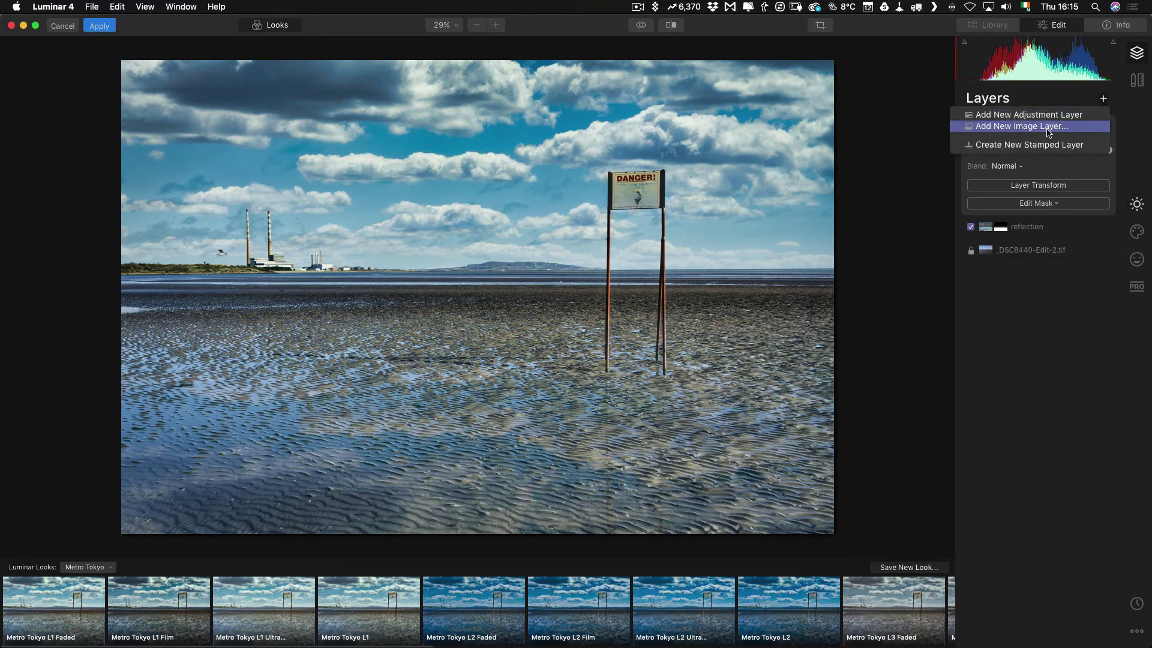
left_click(950, 149)
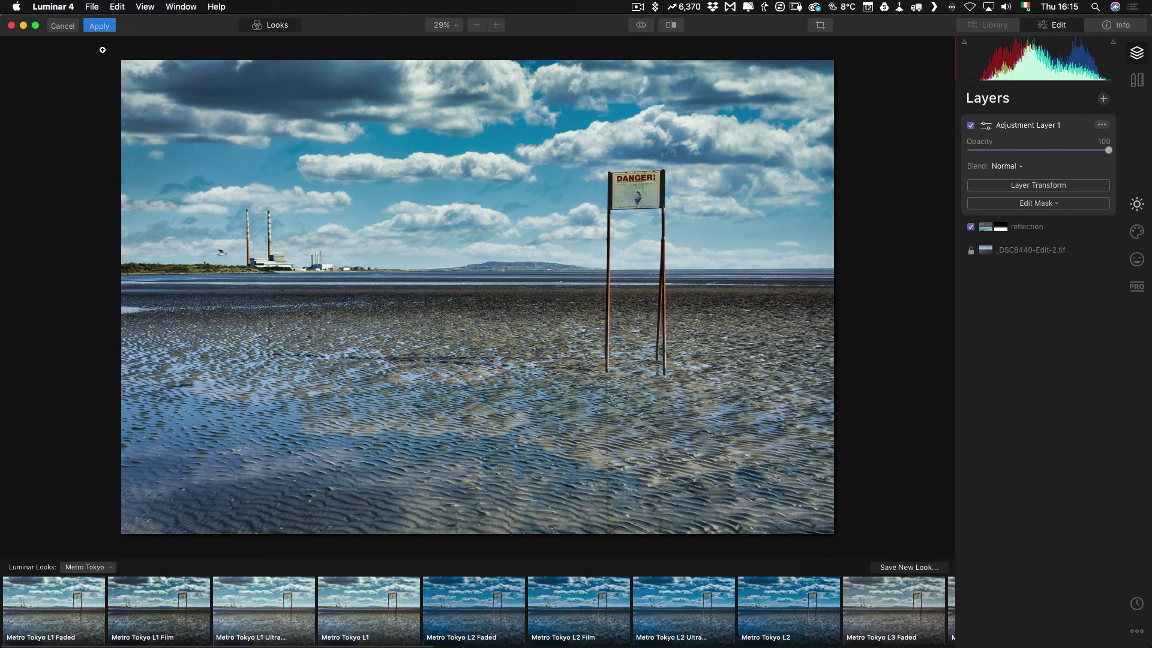
left_click(104, 27)
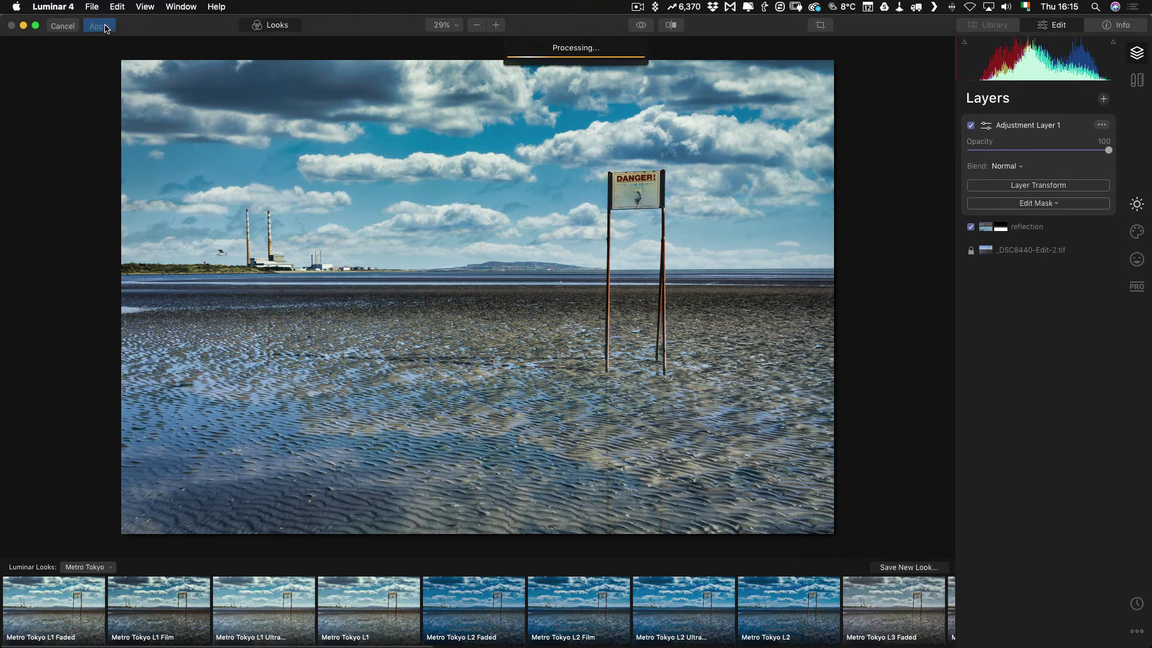